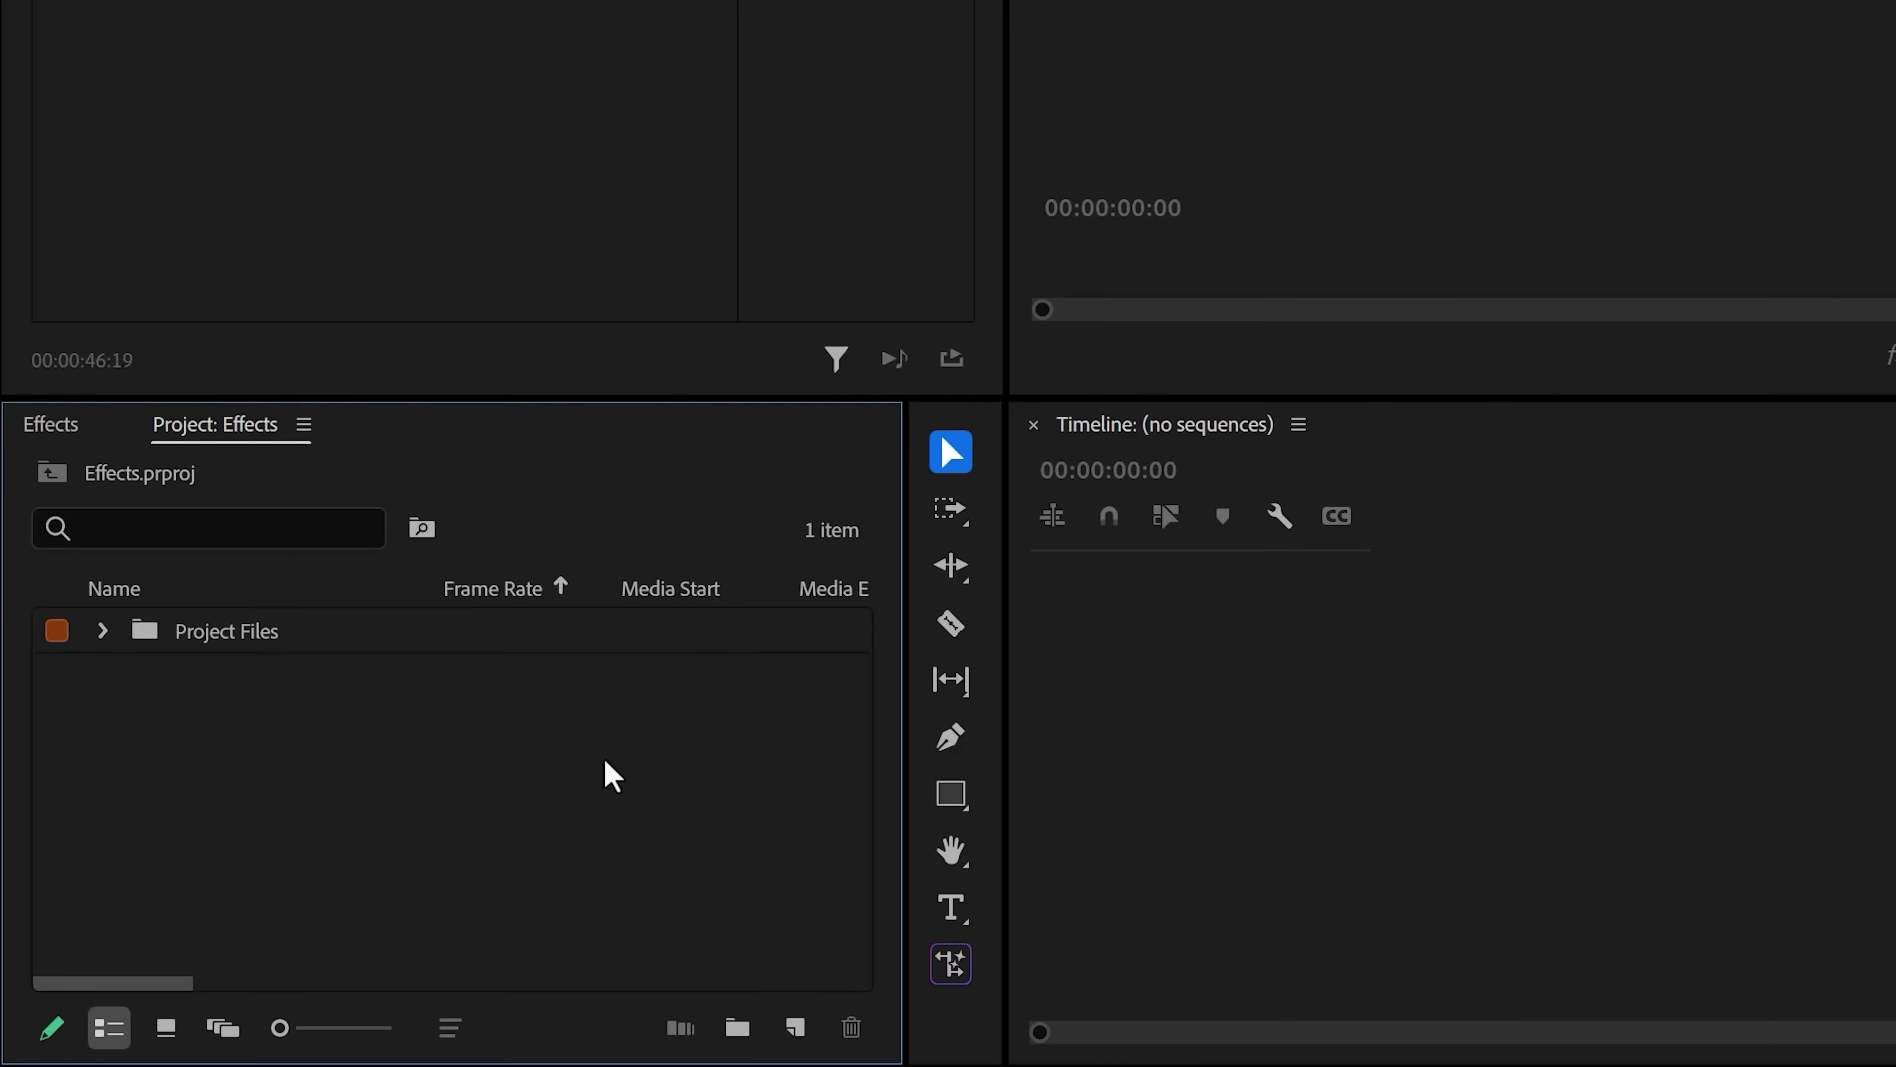
Save a new sequence preset 'Short Form' with a 1080x1920 frame and 60 fps timebase.
{"action": "left_click", "coordinate": [795, 1028]}
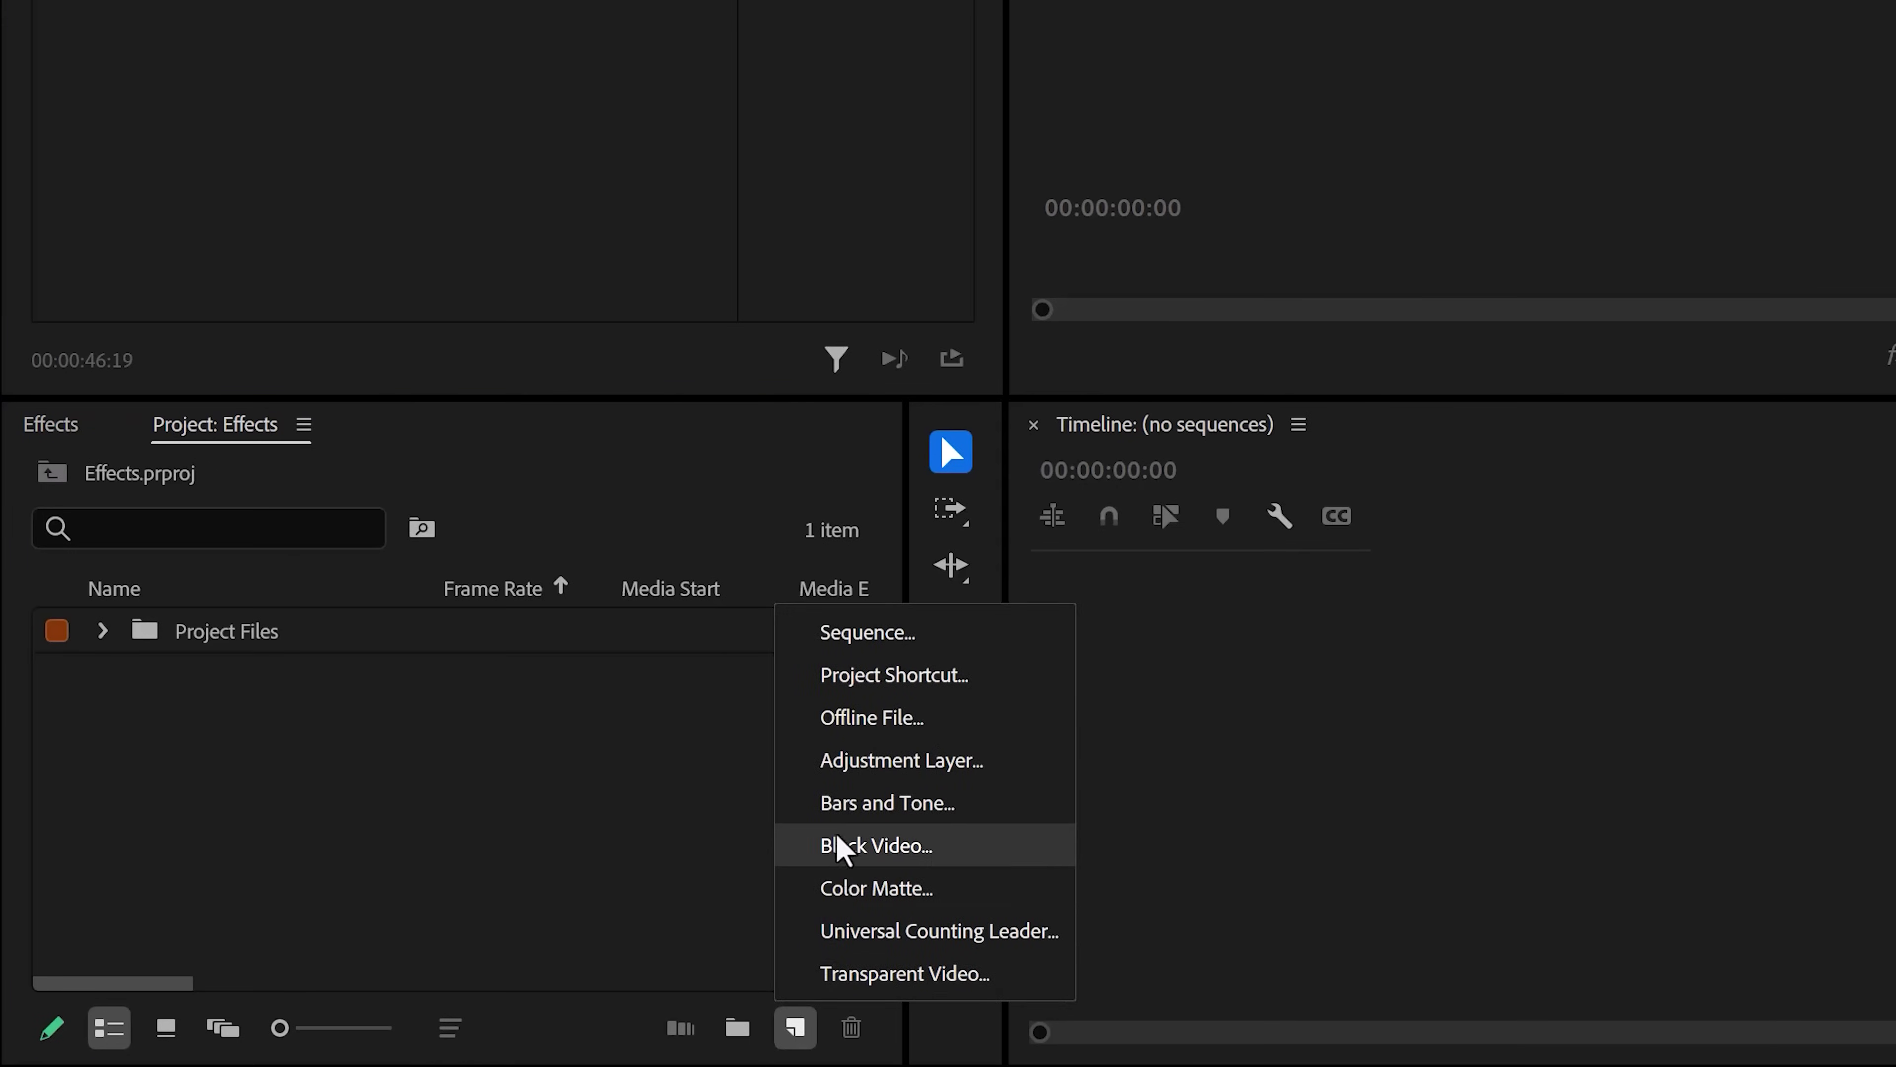
{"action": "left_click", "coordinate": [848, 637]}
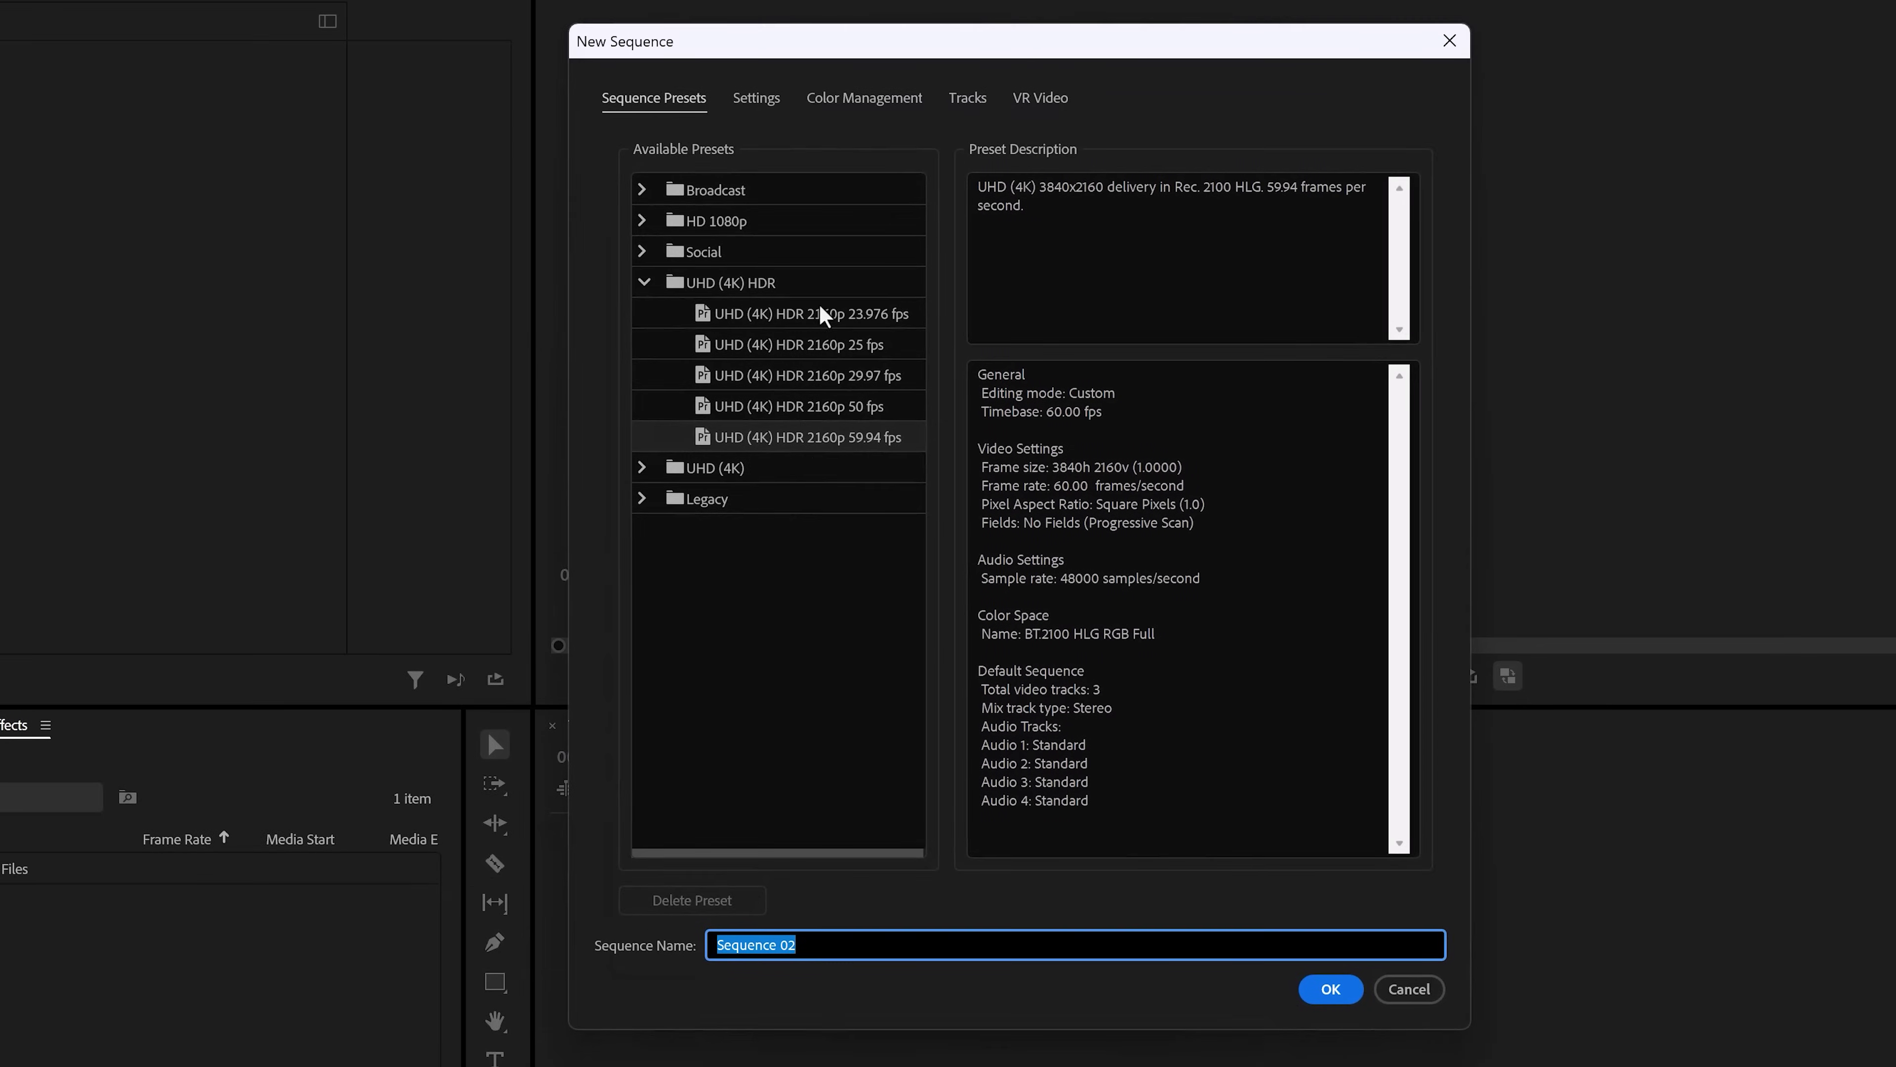
{"action": "left_click", "coordinate": [758, 103]}
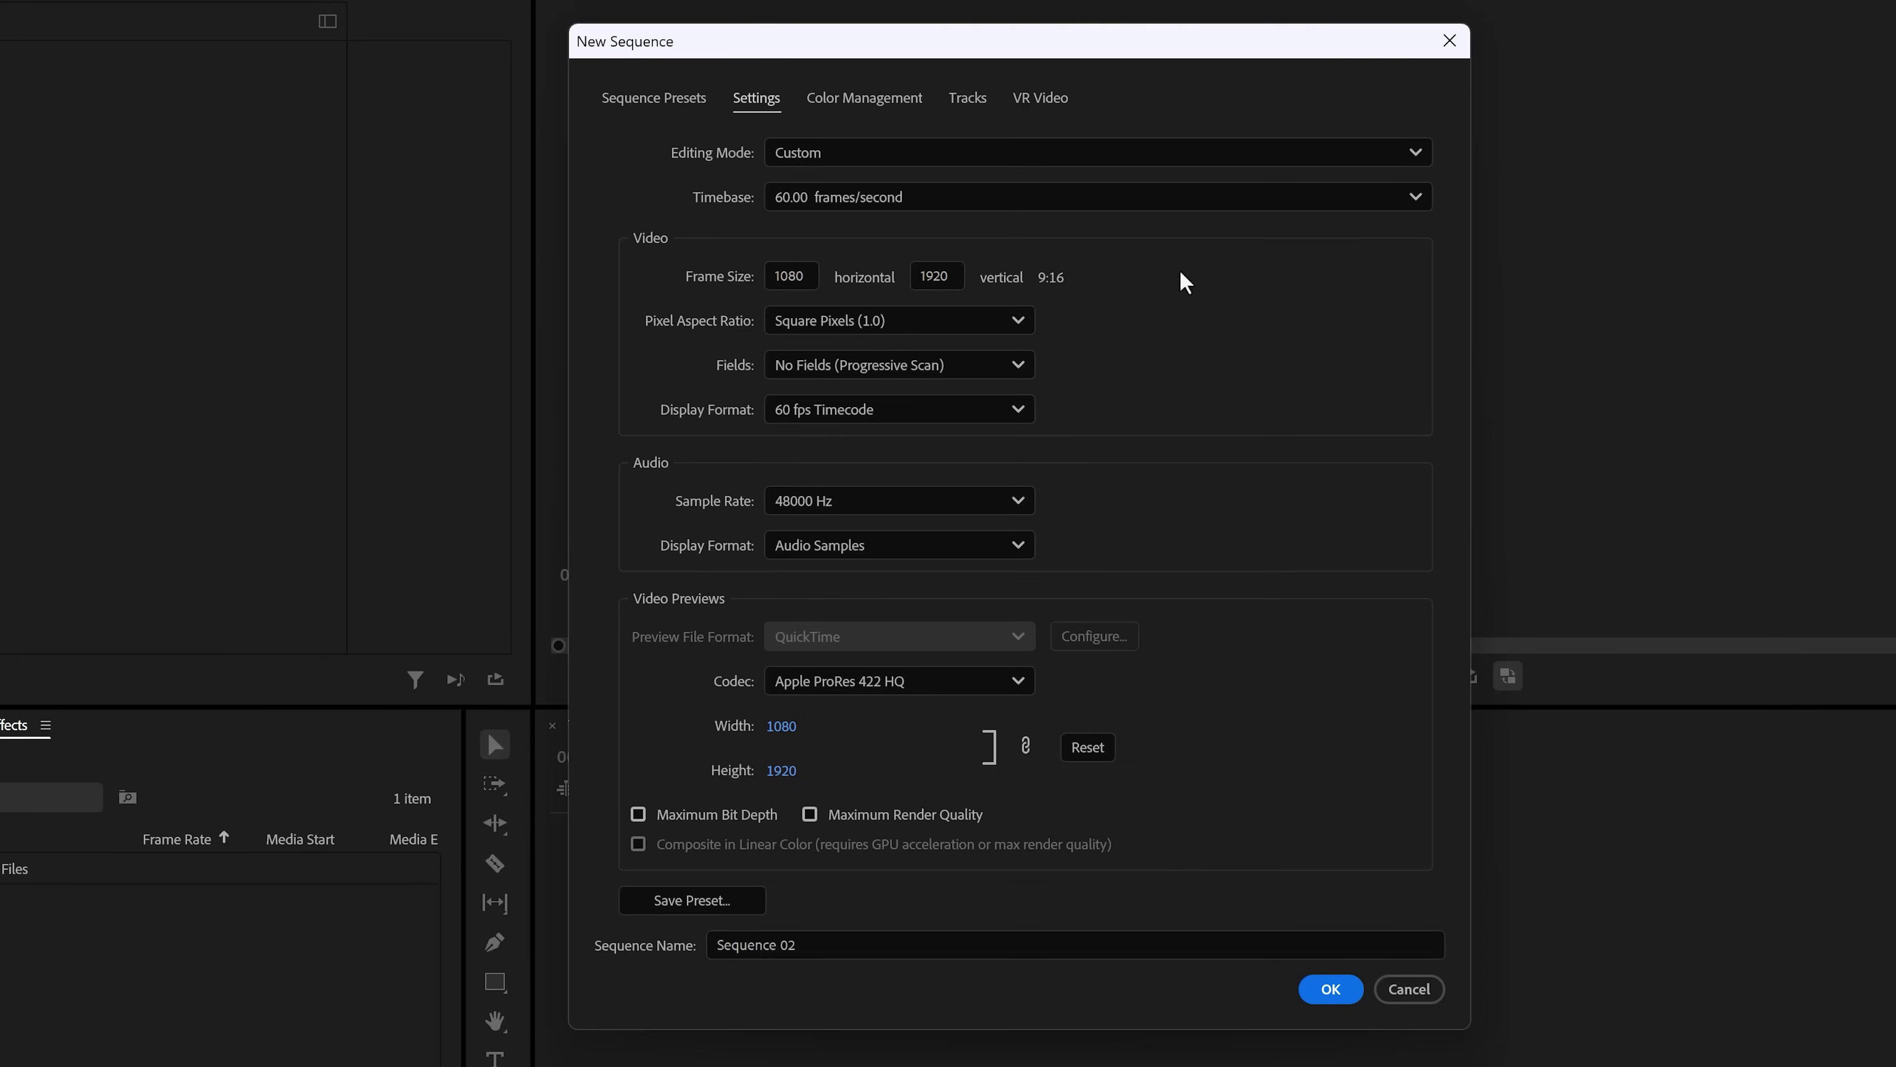
{"action": "left_click", "coordinate": [999, 202]}
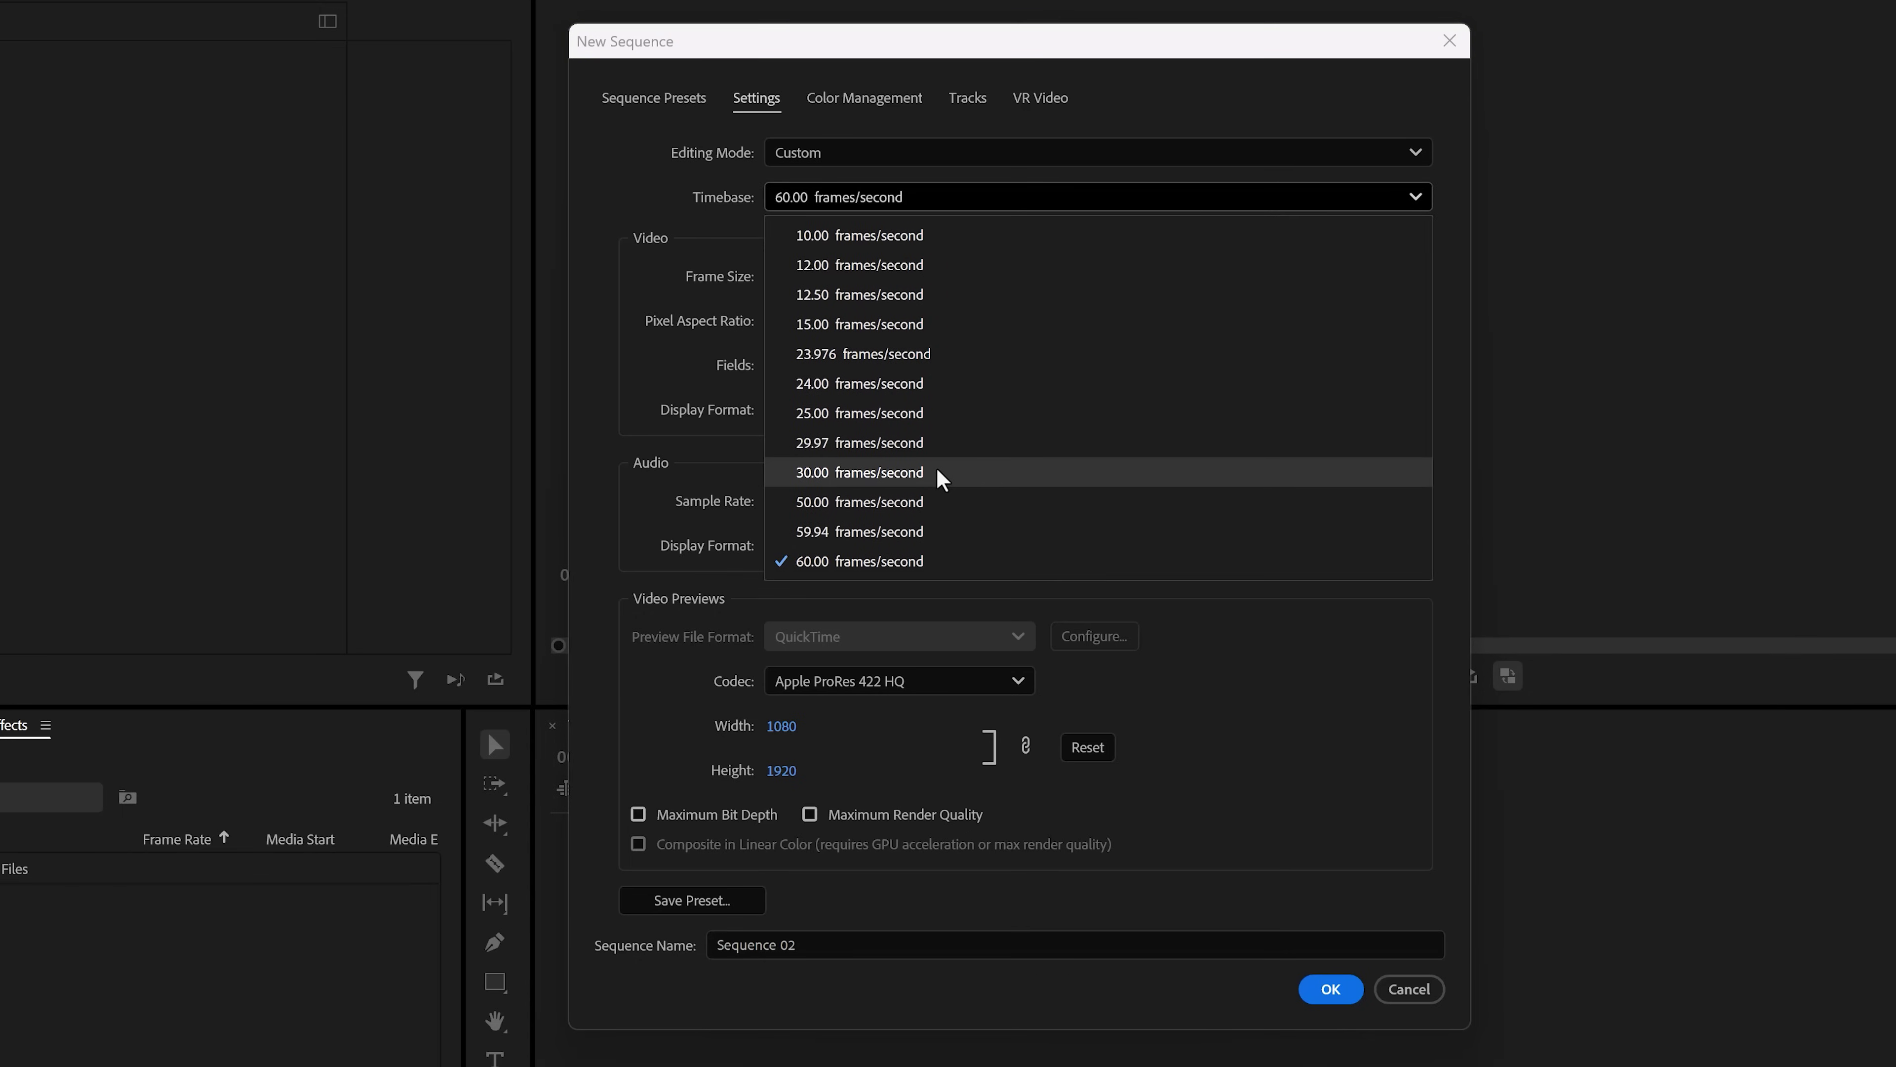
{"action": "left_click", "coordinate": [963, 560]}
{"action": "left_click", "coordinate": [741, 898]}
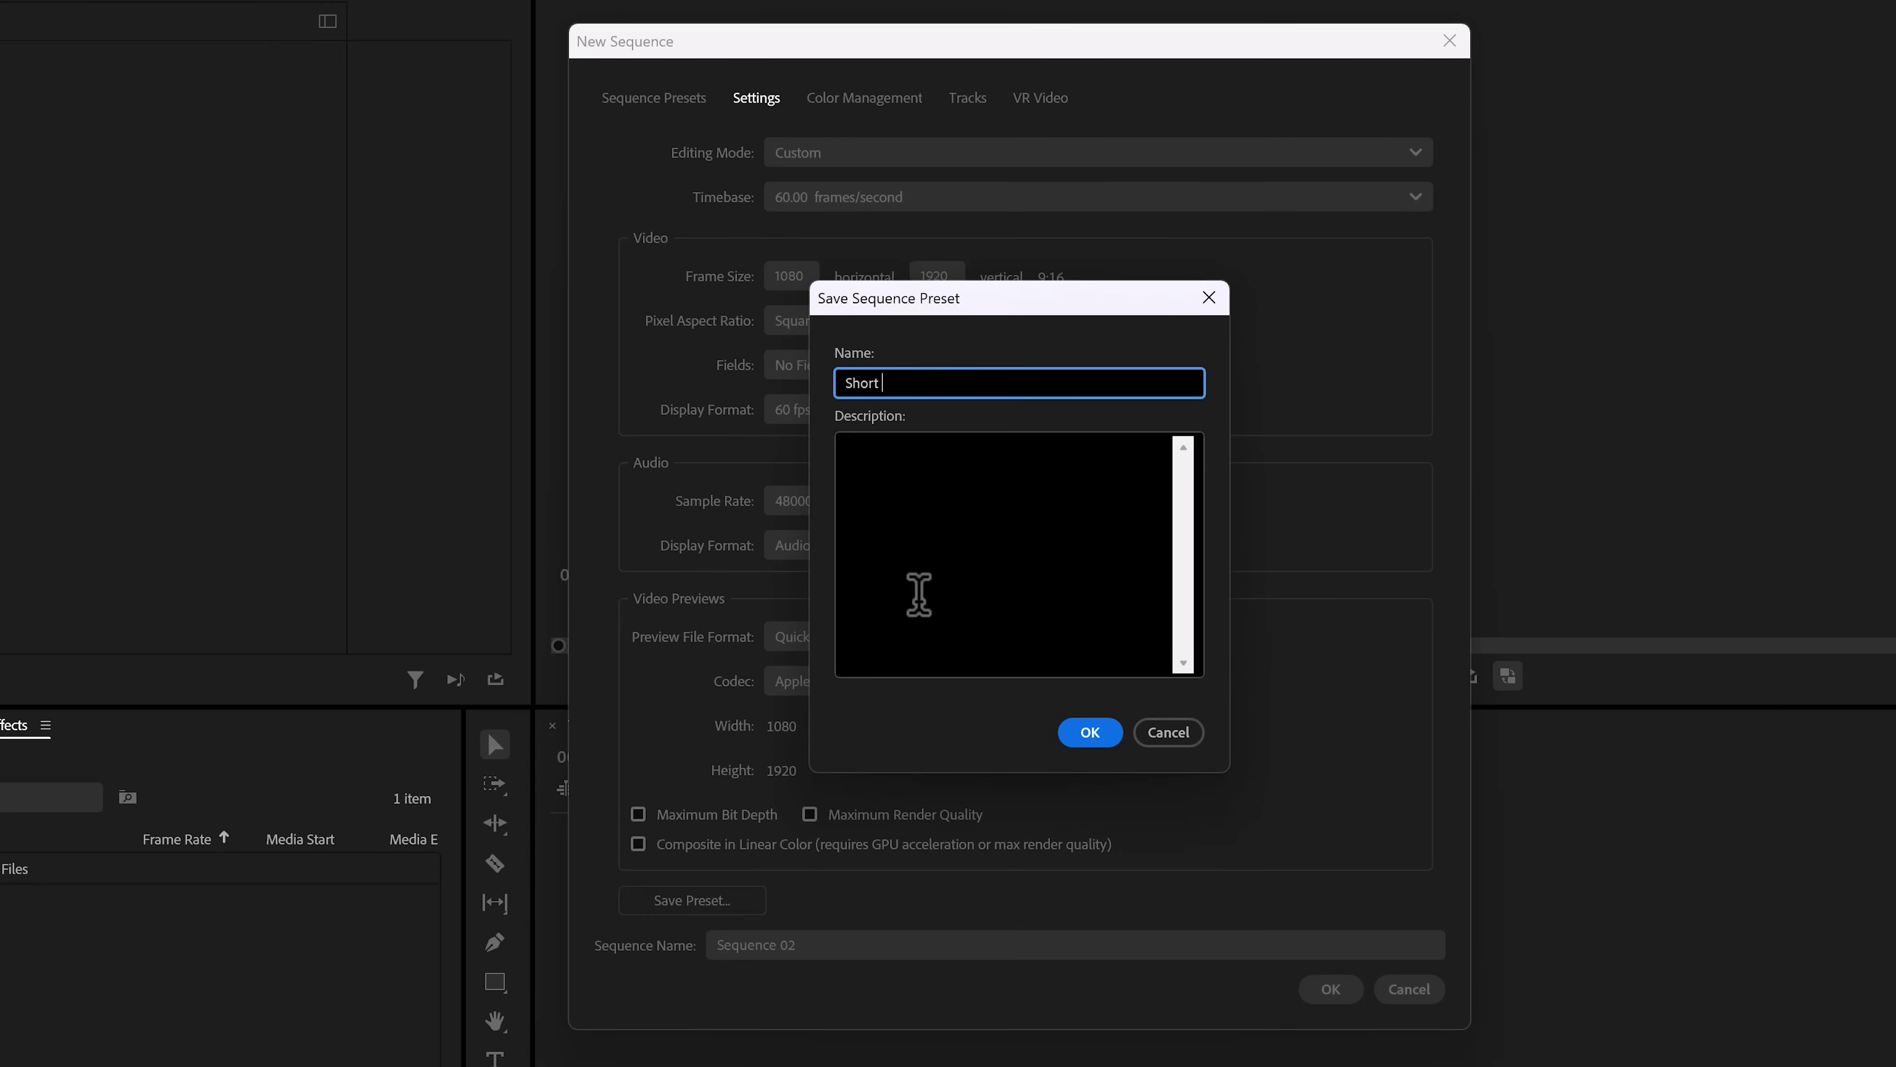
{"action": "key", "text": "Return"}
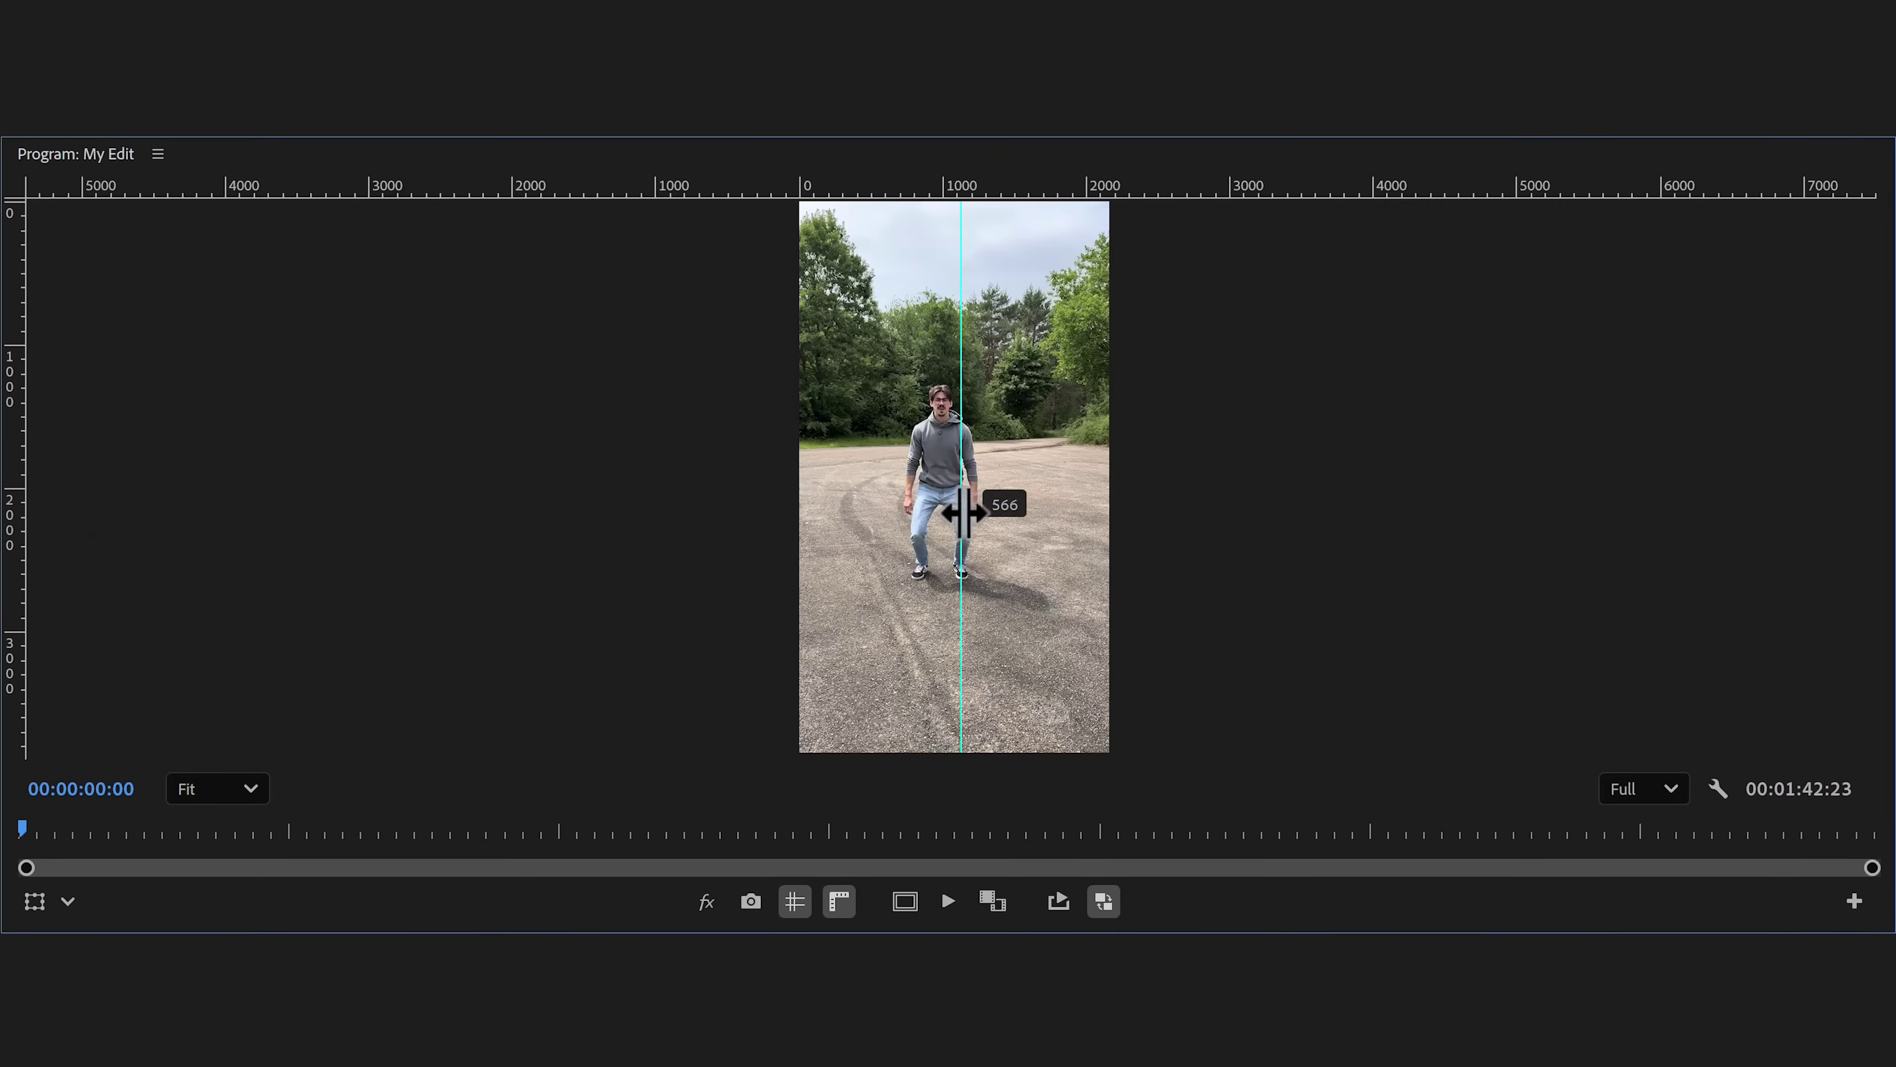
Drag a horizontal guide across the My Edit frame to cross the vertical guide.
{"action": "left_click_drag", "start_coordinate": [1055, 201], "coordinate": [1049, 365]}
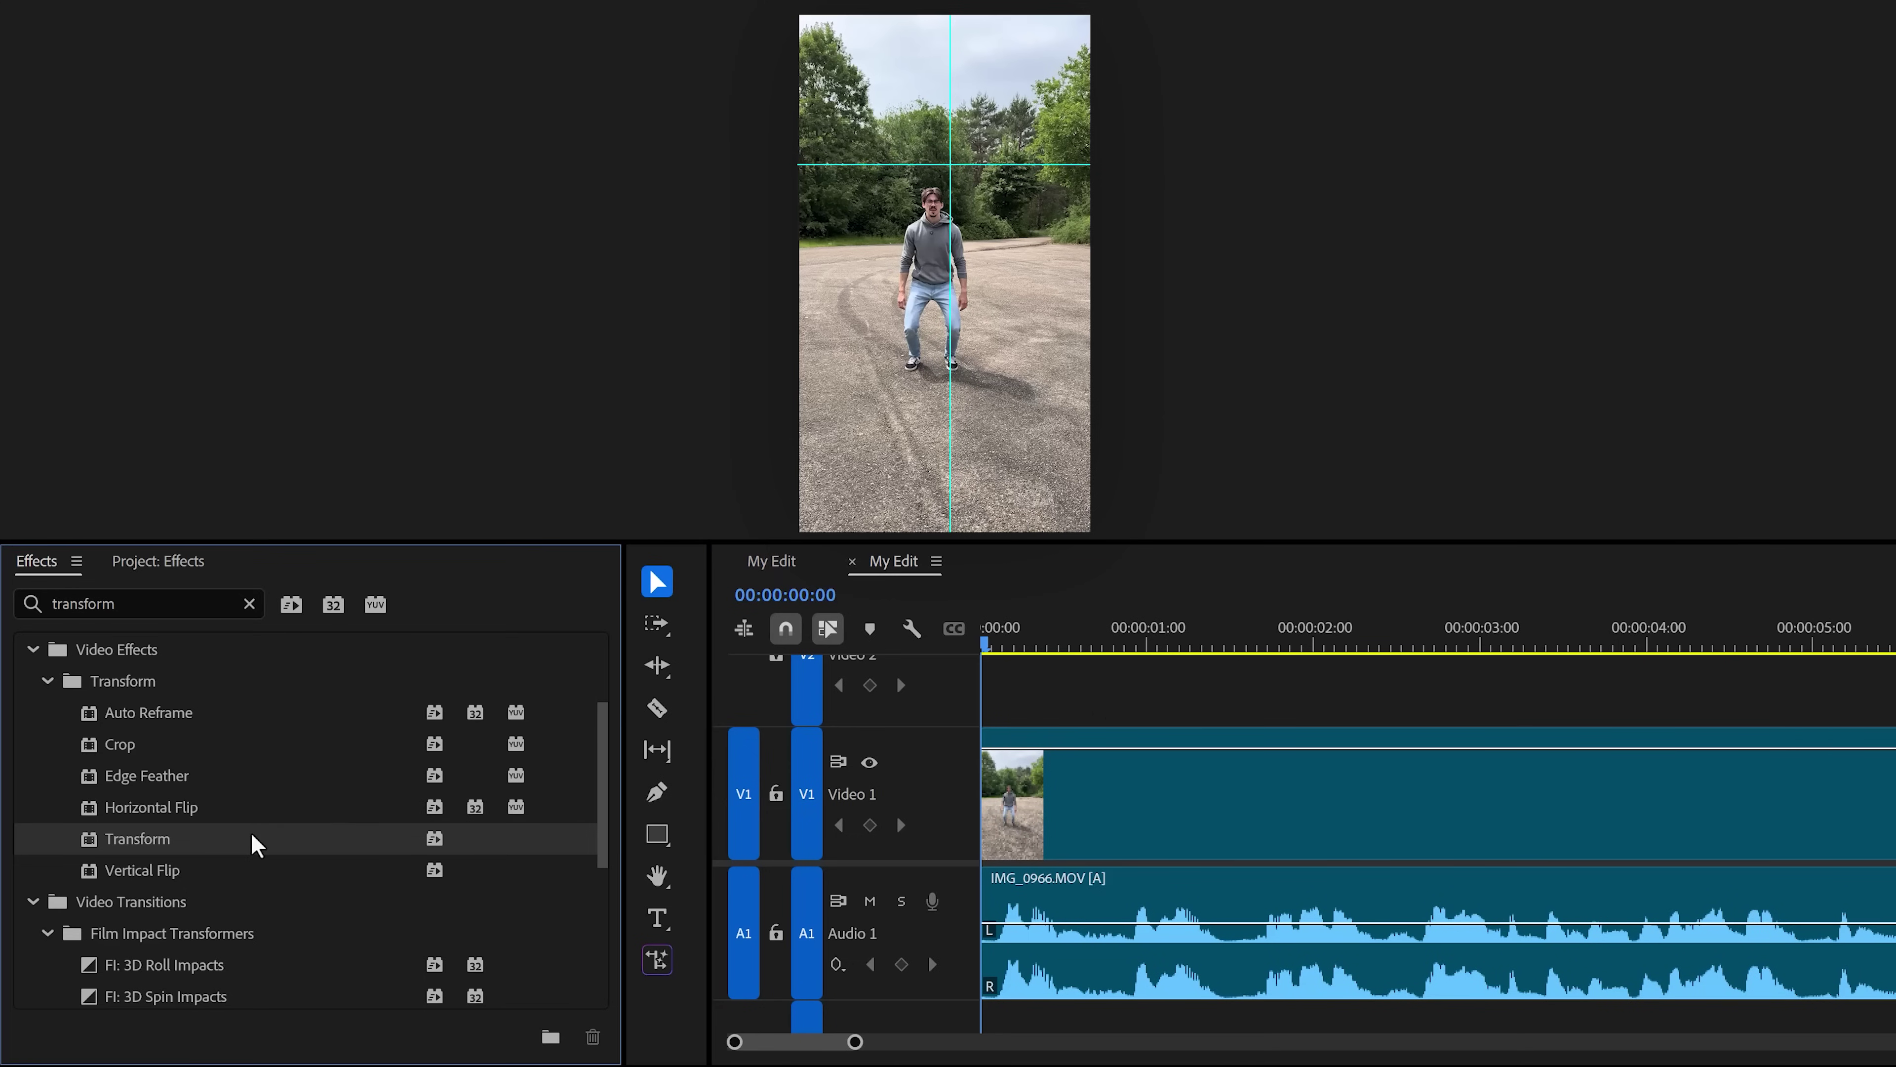
Apply Transform to the V1 clip, scale it to 208, and raise the horizontal guide to eye level.
{"action": "left_click_drag", "start_coordinate": [250, 834], "coordinate": [483, 784]}
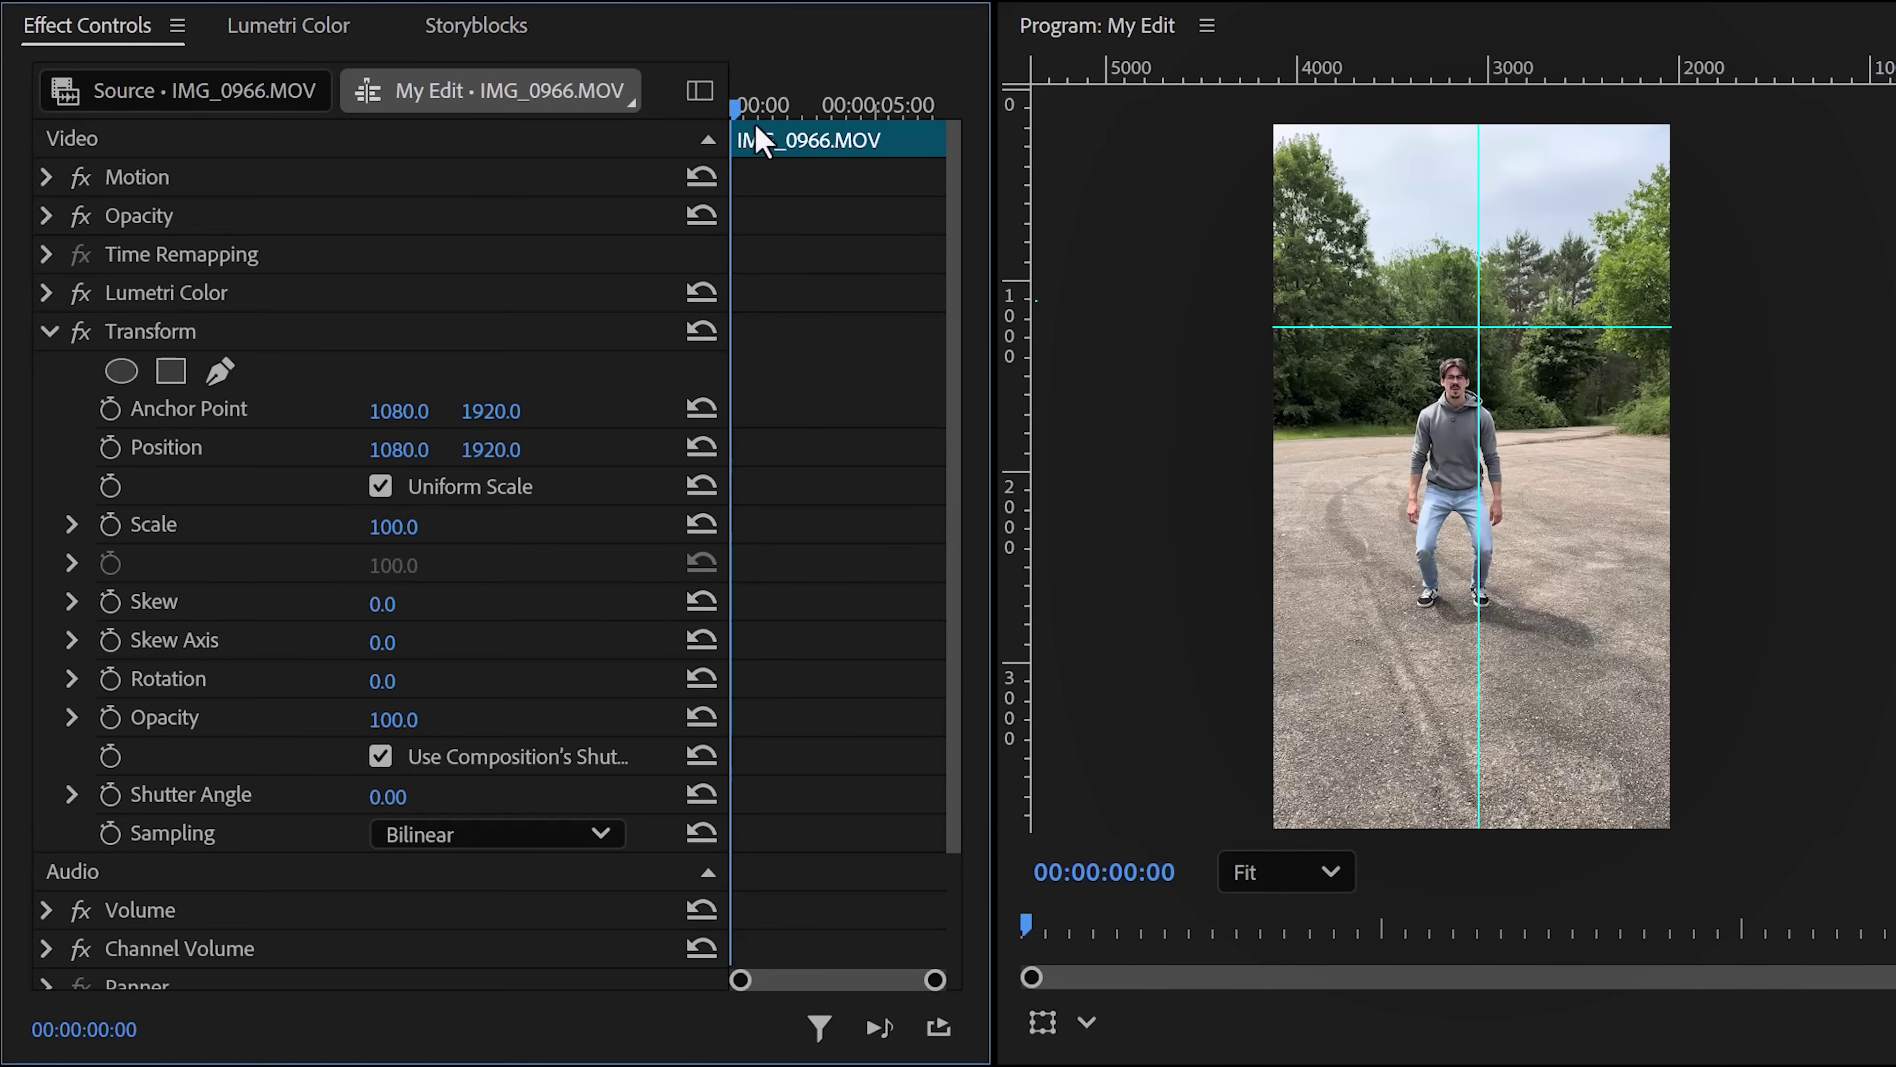
{"action": "mouse_move", "coordinate": [761, 138]}
{"action": "left_mouse_down"}
{"action": "mouse_move", "coordinate": [767, 120]}
{"action": "mouse_move", "coordinate": [735, 120]}
{"action": "left_mouse_up"}
{"action": "left_click_drag", "start_coordinate": [469, 527], "coordinate": [589, 489]}
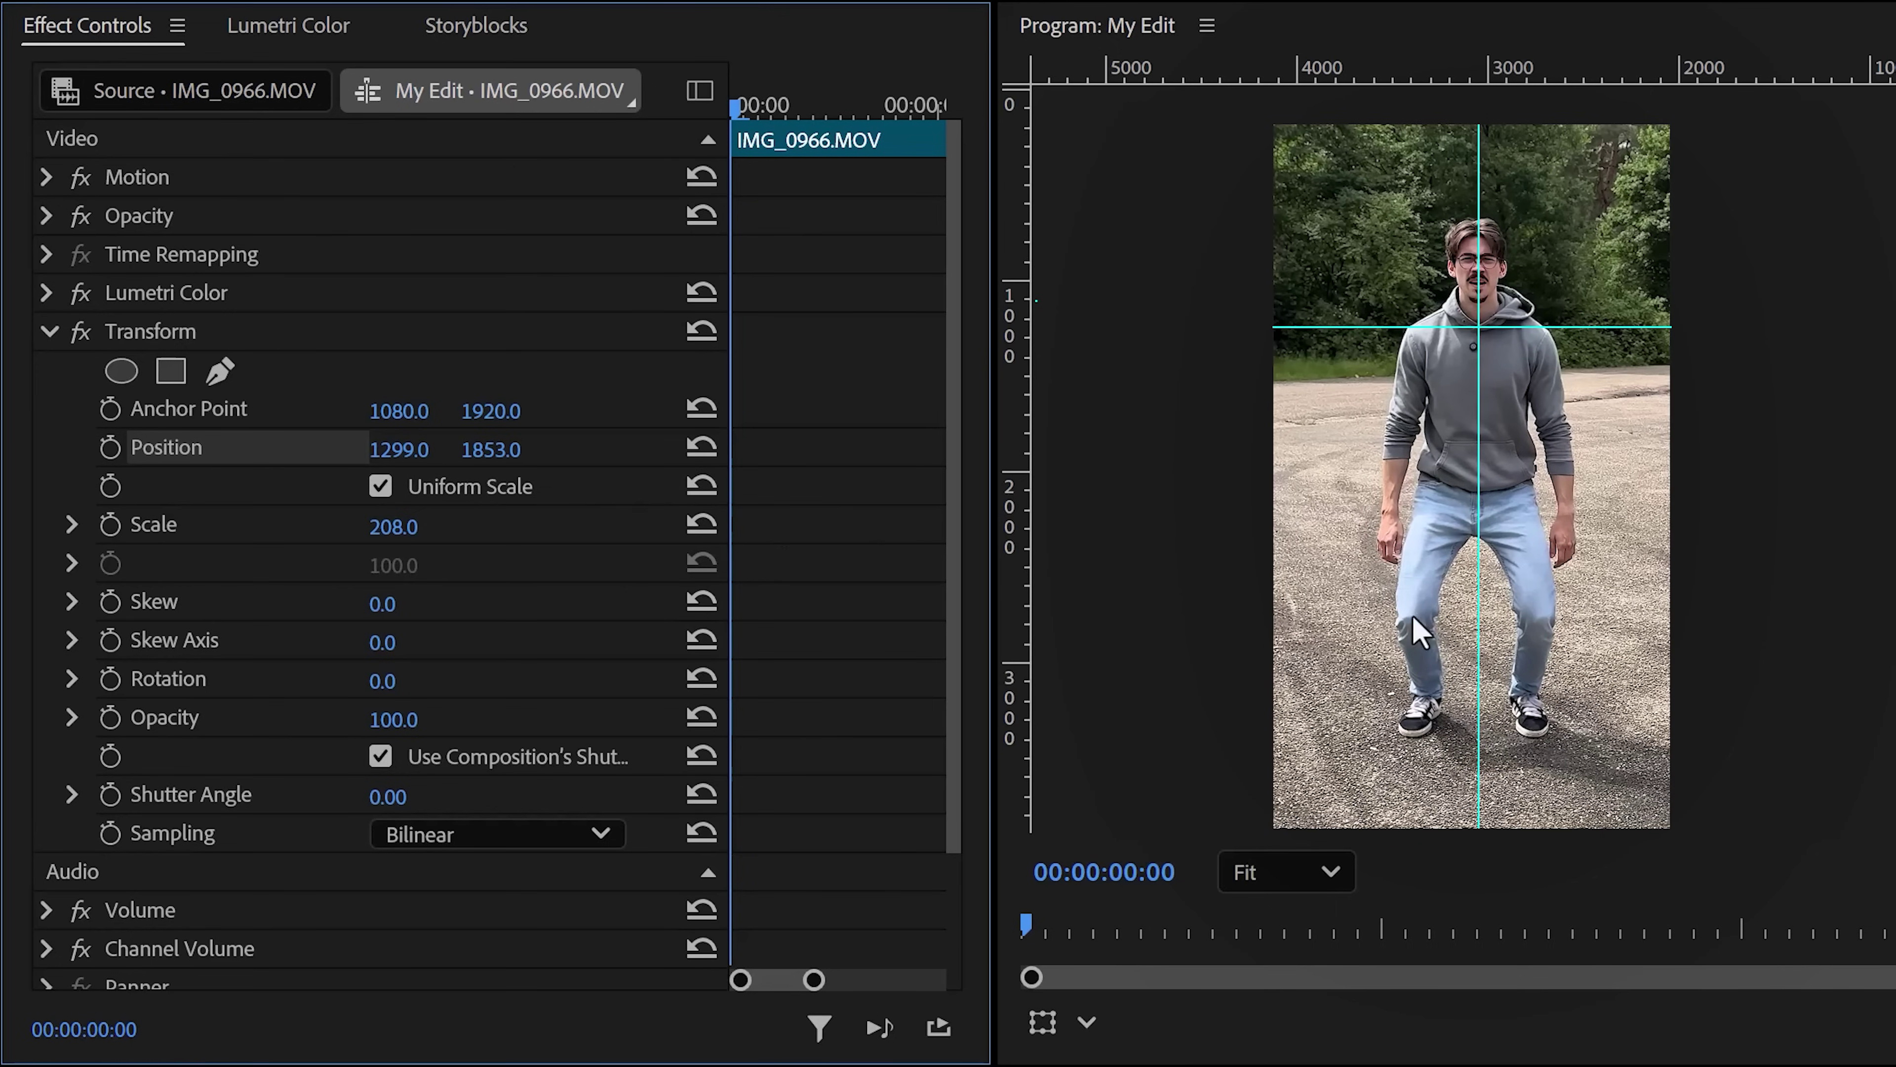
{"action": "left_click_drag", "start_coordinate": [1669, 326], "coordinate": [1669, 277]}
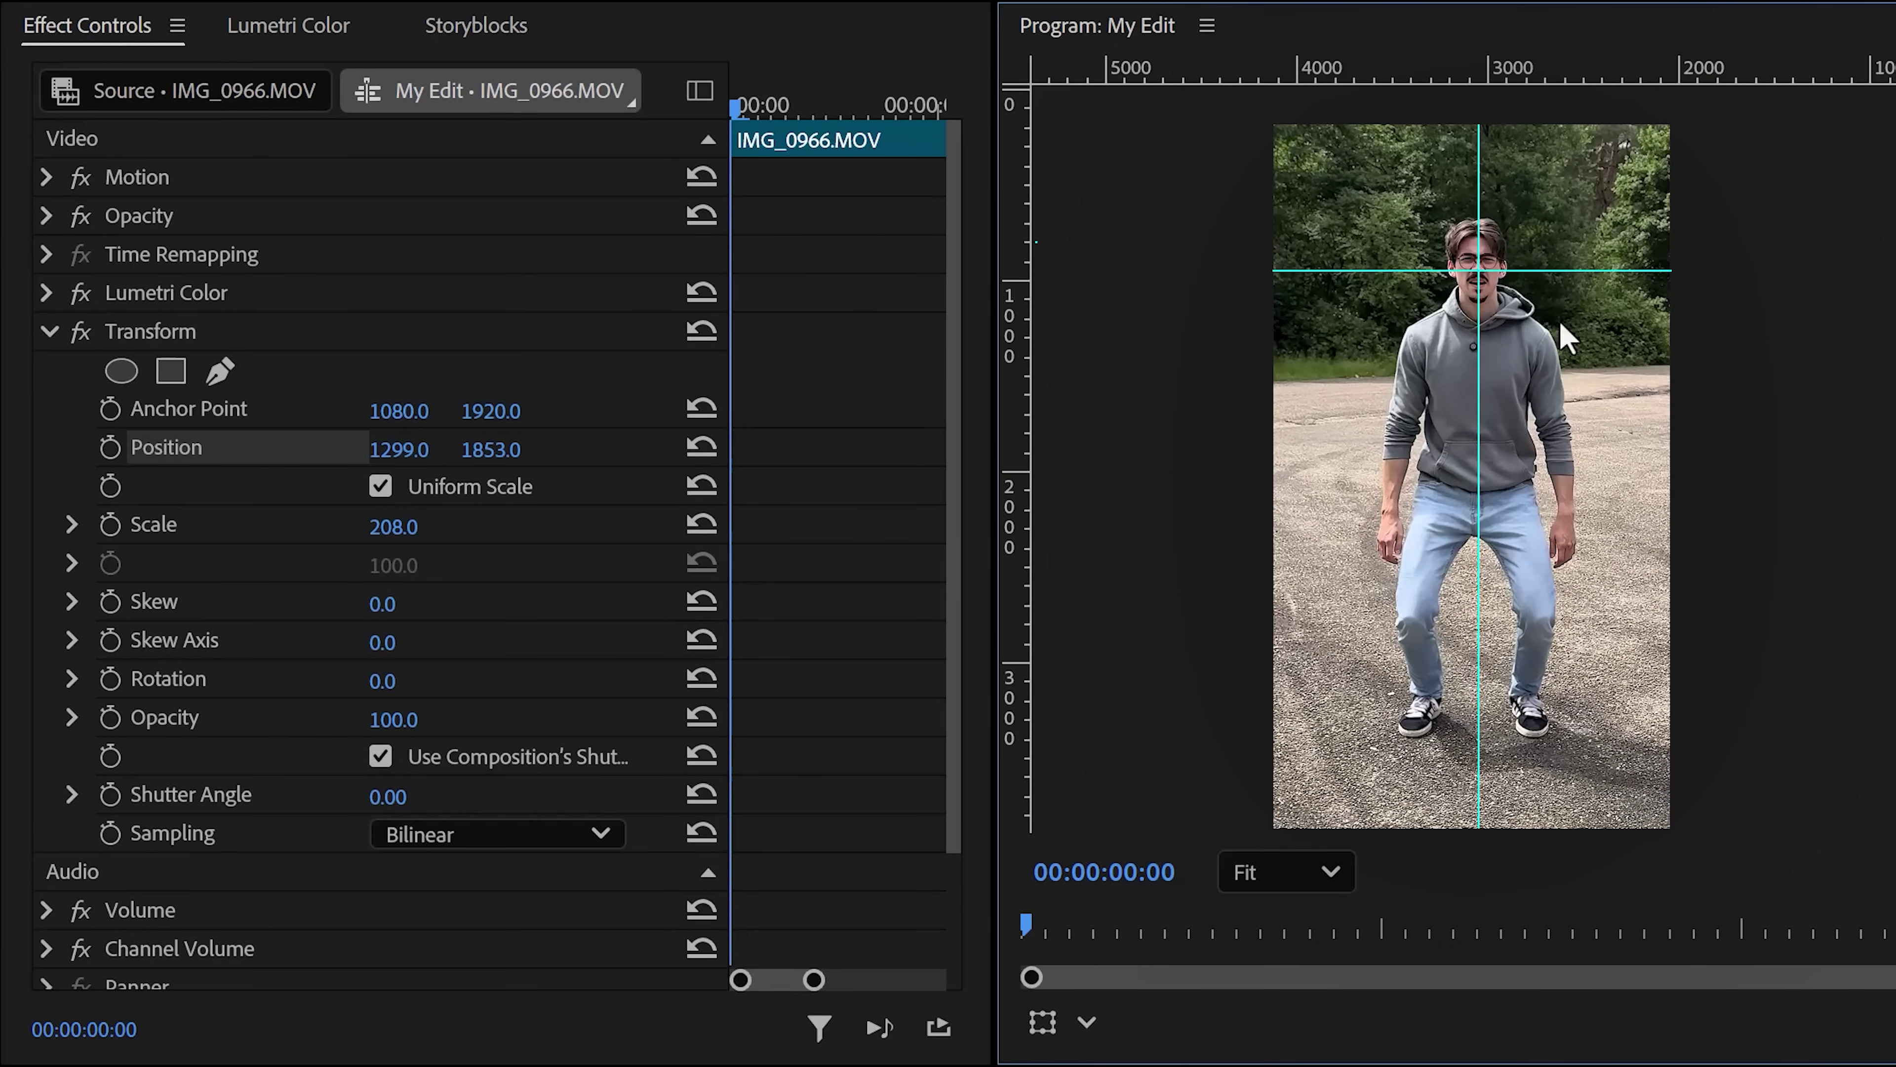
Keyframe Position frame by frame to keep the face on the guides, then set Shutter Angle to 90.
{"action": "left_click", "coordinate": [112, 464]}
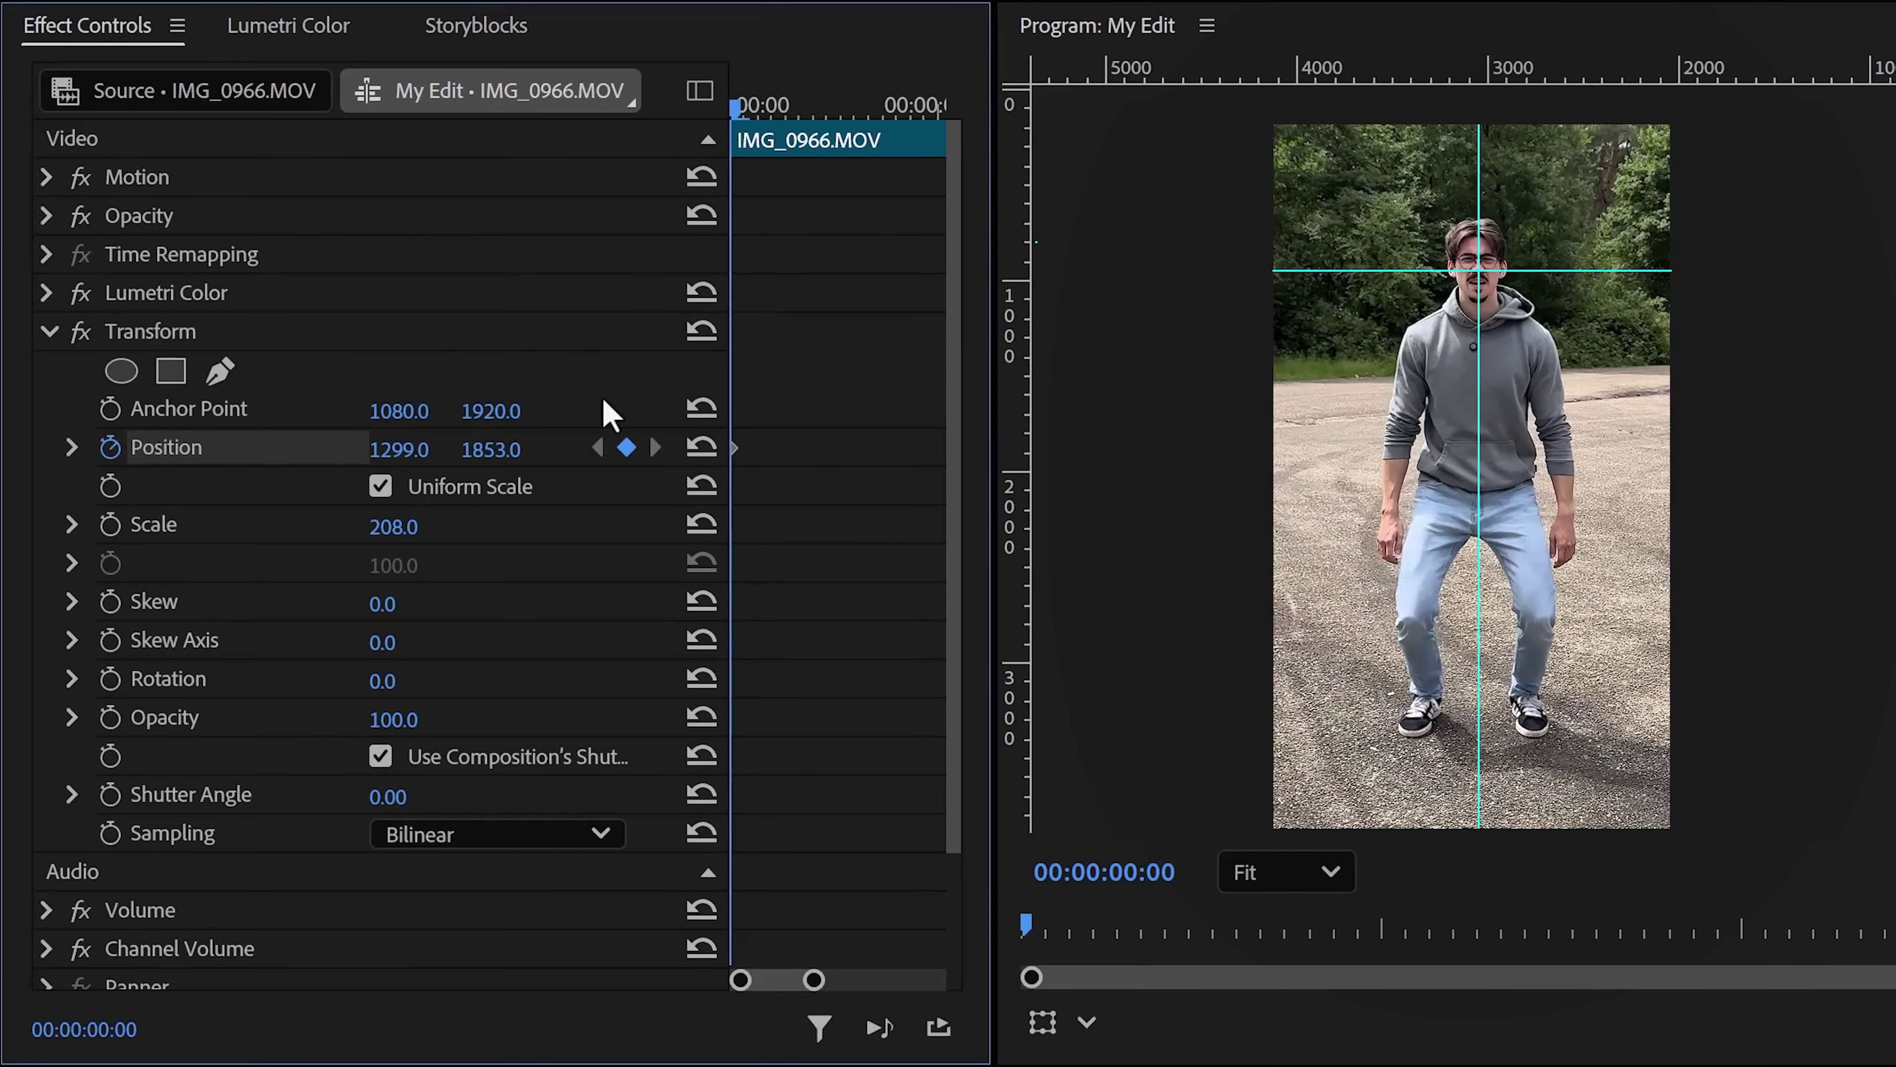
{"action": "scroll", "coordinate": [1503, 287], "scroll_direction": "up", "scroll_amount": 5}
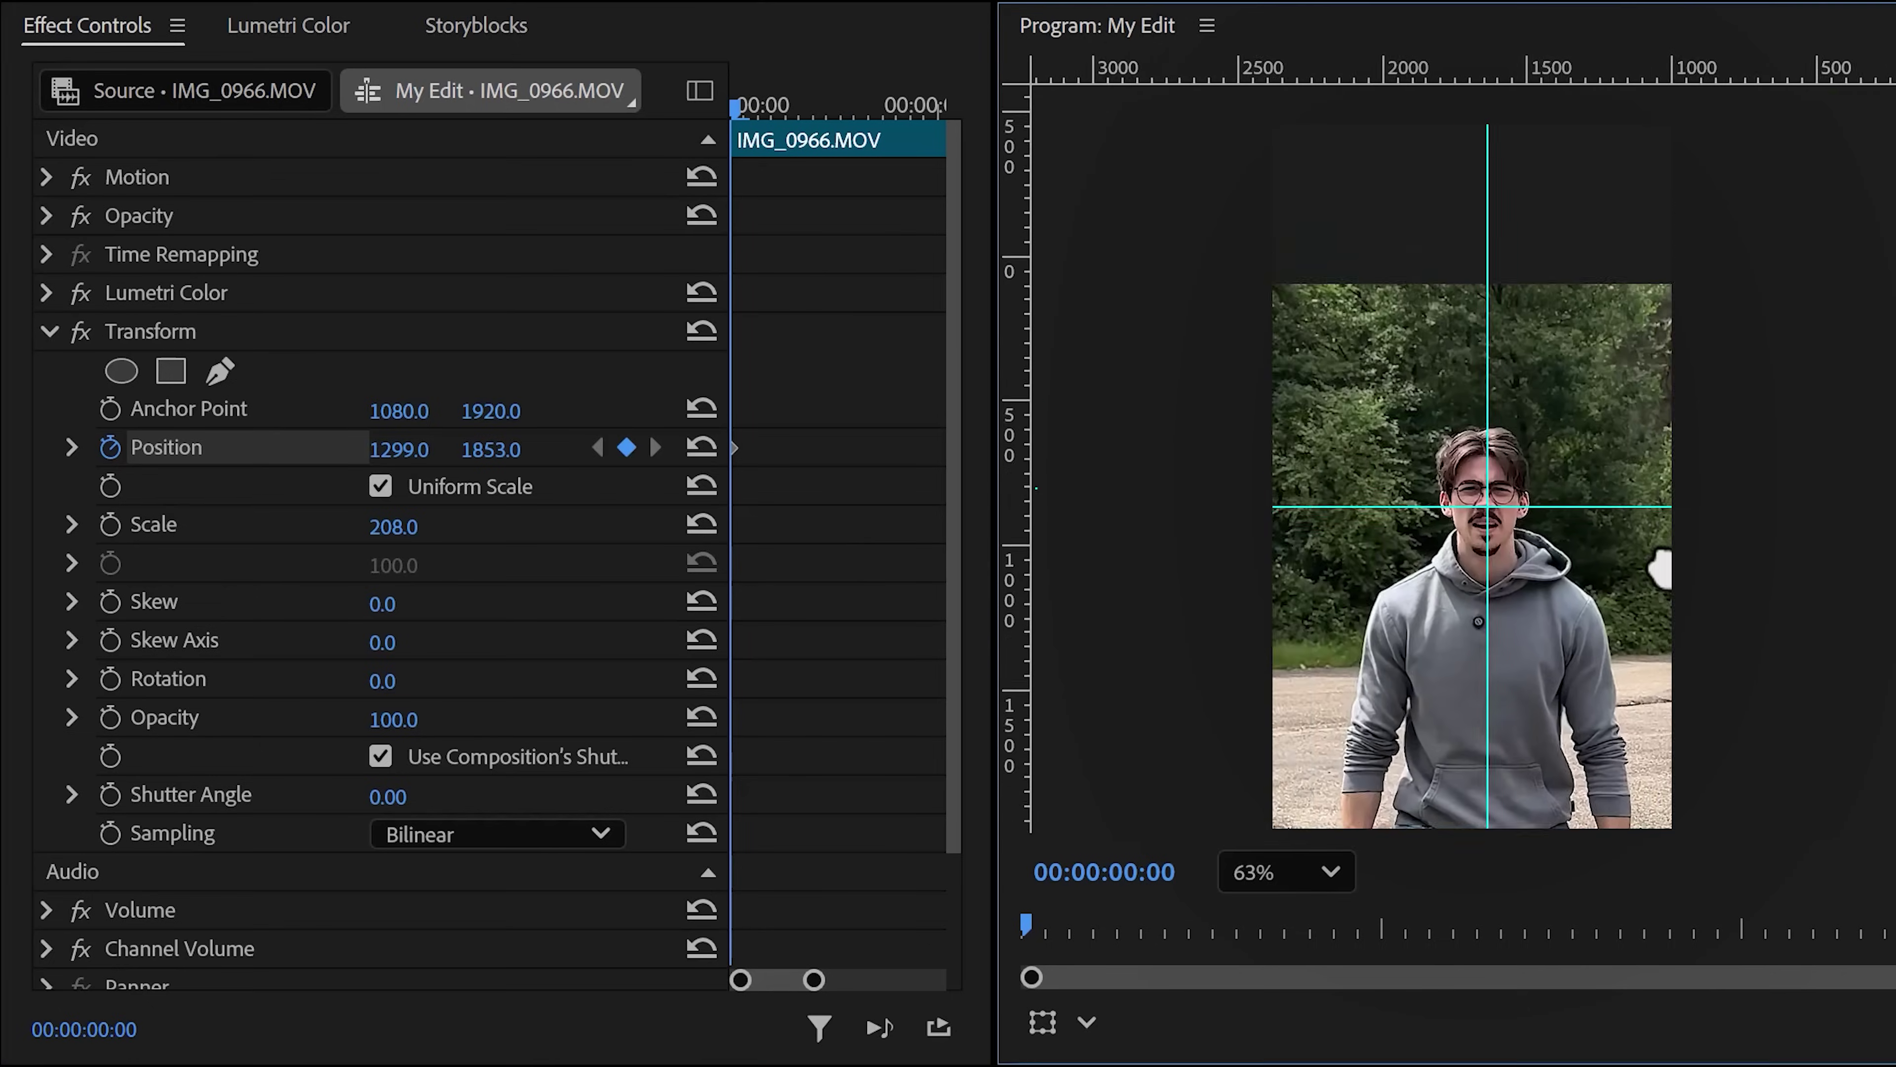
{"action": "scroll", "coordinate": [1503, 288], "scroll_direction": "down", "scroll_amount": 3}
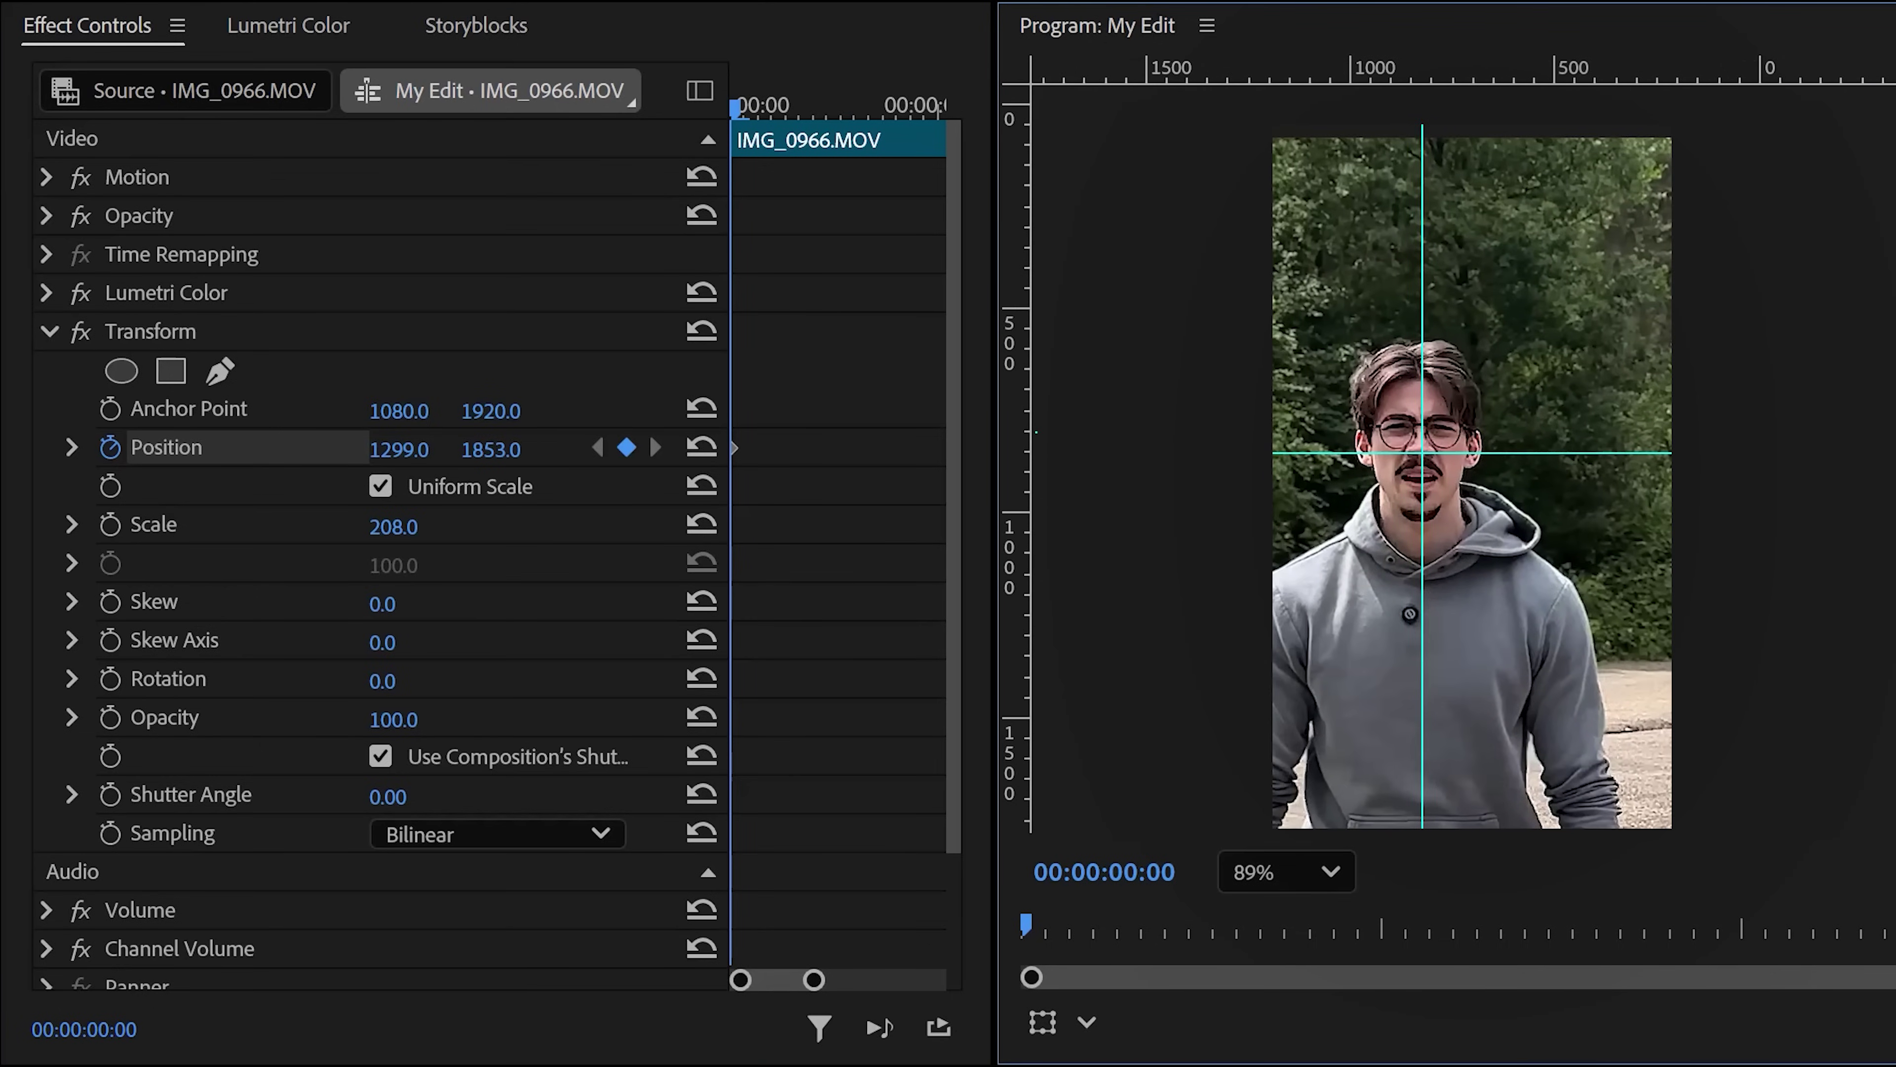
{"action": "left_click", "coordinate": [927, 538]}
{"action": "key", "text": "Right"}
{"action": "key", "text": "Right"}
{"action": "key", "text": "Right"}
{"action": "key", "text": "Right"}
{"action": "key", "text": "Right"}
{"action": "key", "text": "Right"}
{"action": "key", "text": "Right"}
{"action": "key", "text": "Right"}
{"action": "key", "text": "Right"}
{"action": "key", "text": "Right"}
{"action": "key", "text": "Right"}
{"action": "key", "text": "Right"}
{"action": "key", "text": "Right"}
{"action": "key", "text": "Right"}
{"action": "key", "text": "Right"}
{"action": "key", "text": "Right"}
{"action": "key", "text": "Right"}
{"action": "key", "text": "Right"}
{"action": "key", "text": "Right"}
{"action": "key", "text": "Right"}
{"action": "key", "text": "Right"}
{"action": "left_click_drag", "start_coordinate": [508, 448], "coordinate": [418, 448]}
{"action": "left_click_drag", "start_coordinate": [750, 108], "coordinate": [723, 119]}
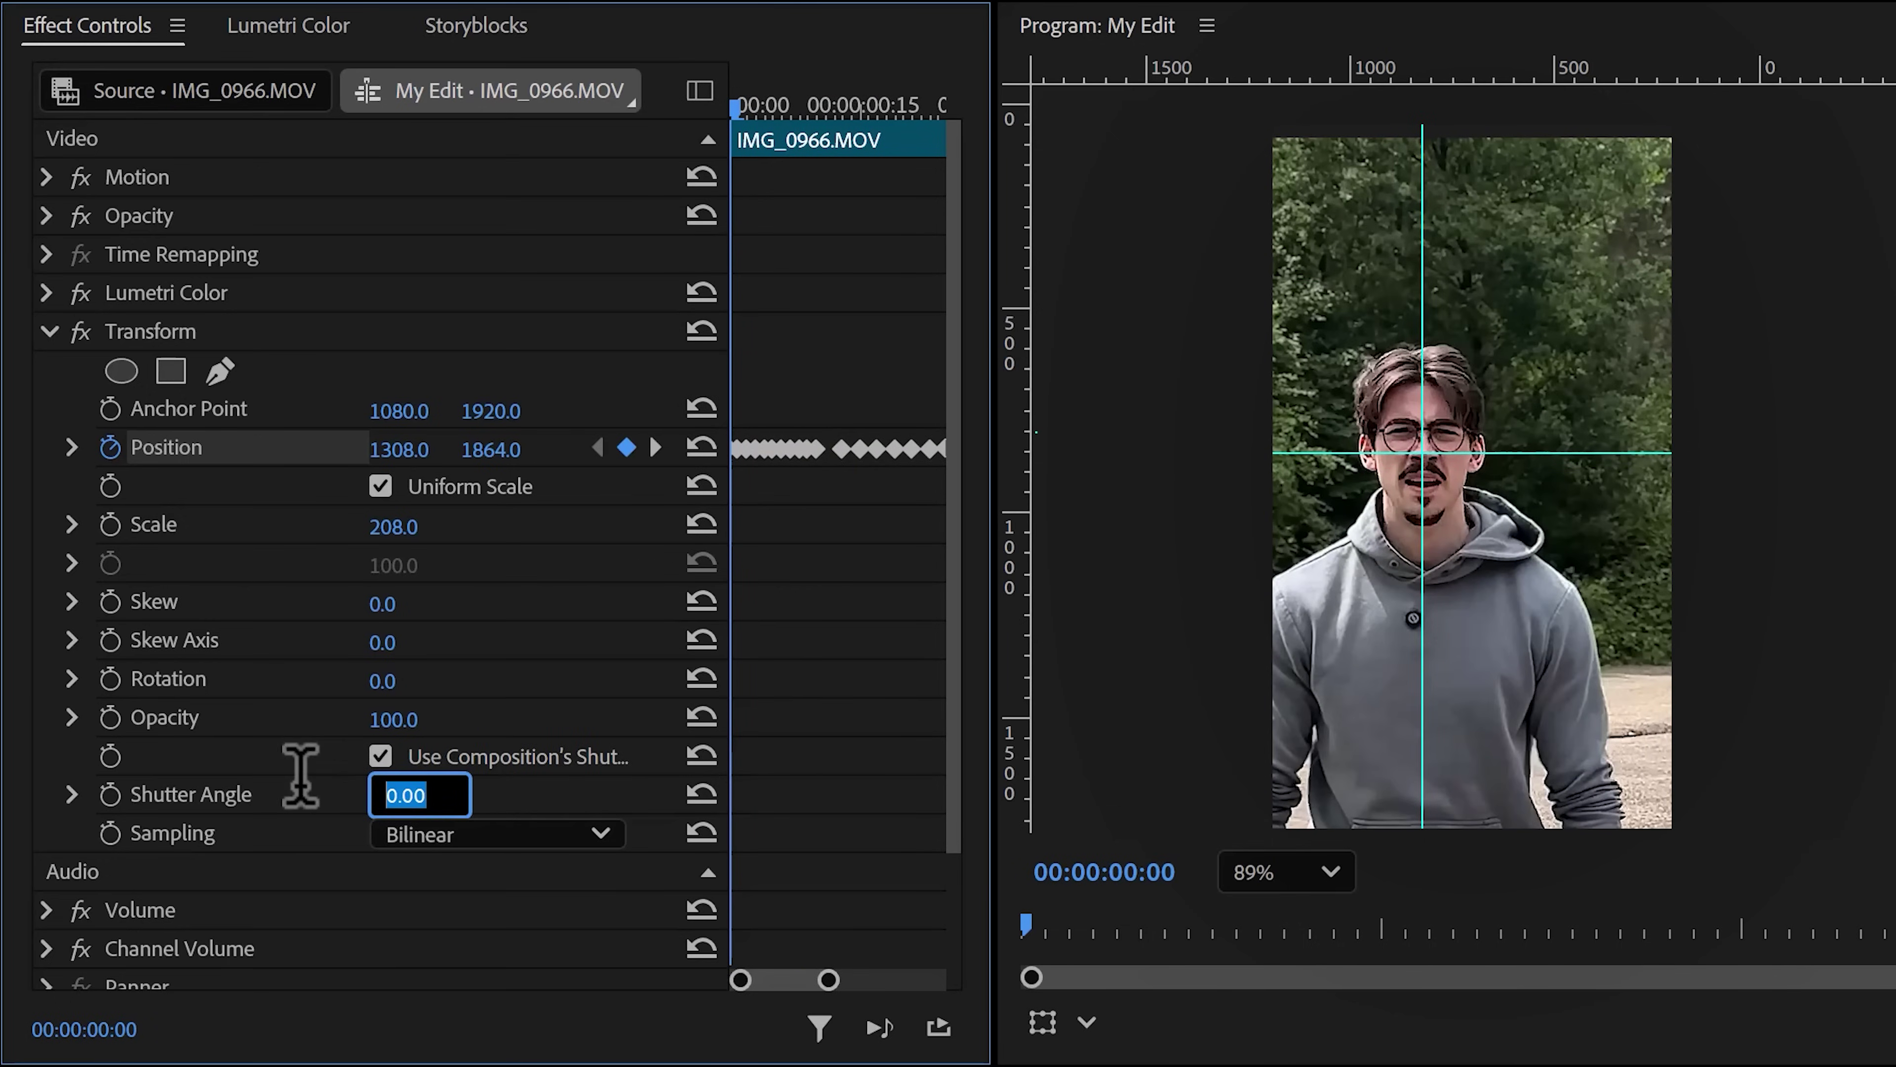
{"action": "type", "text": "90"}
{"action": "key", "text": "Return"}
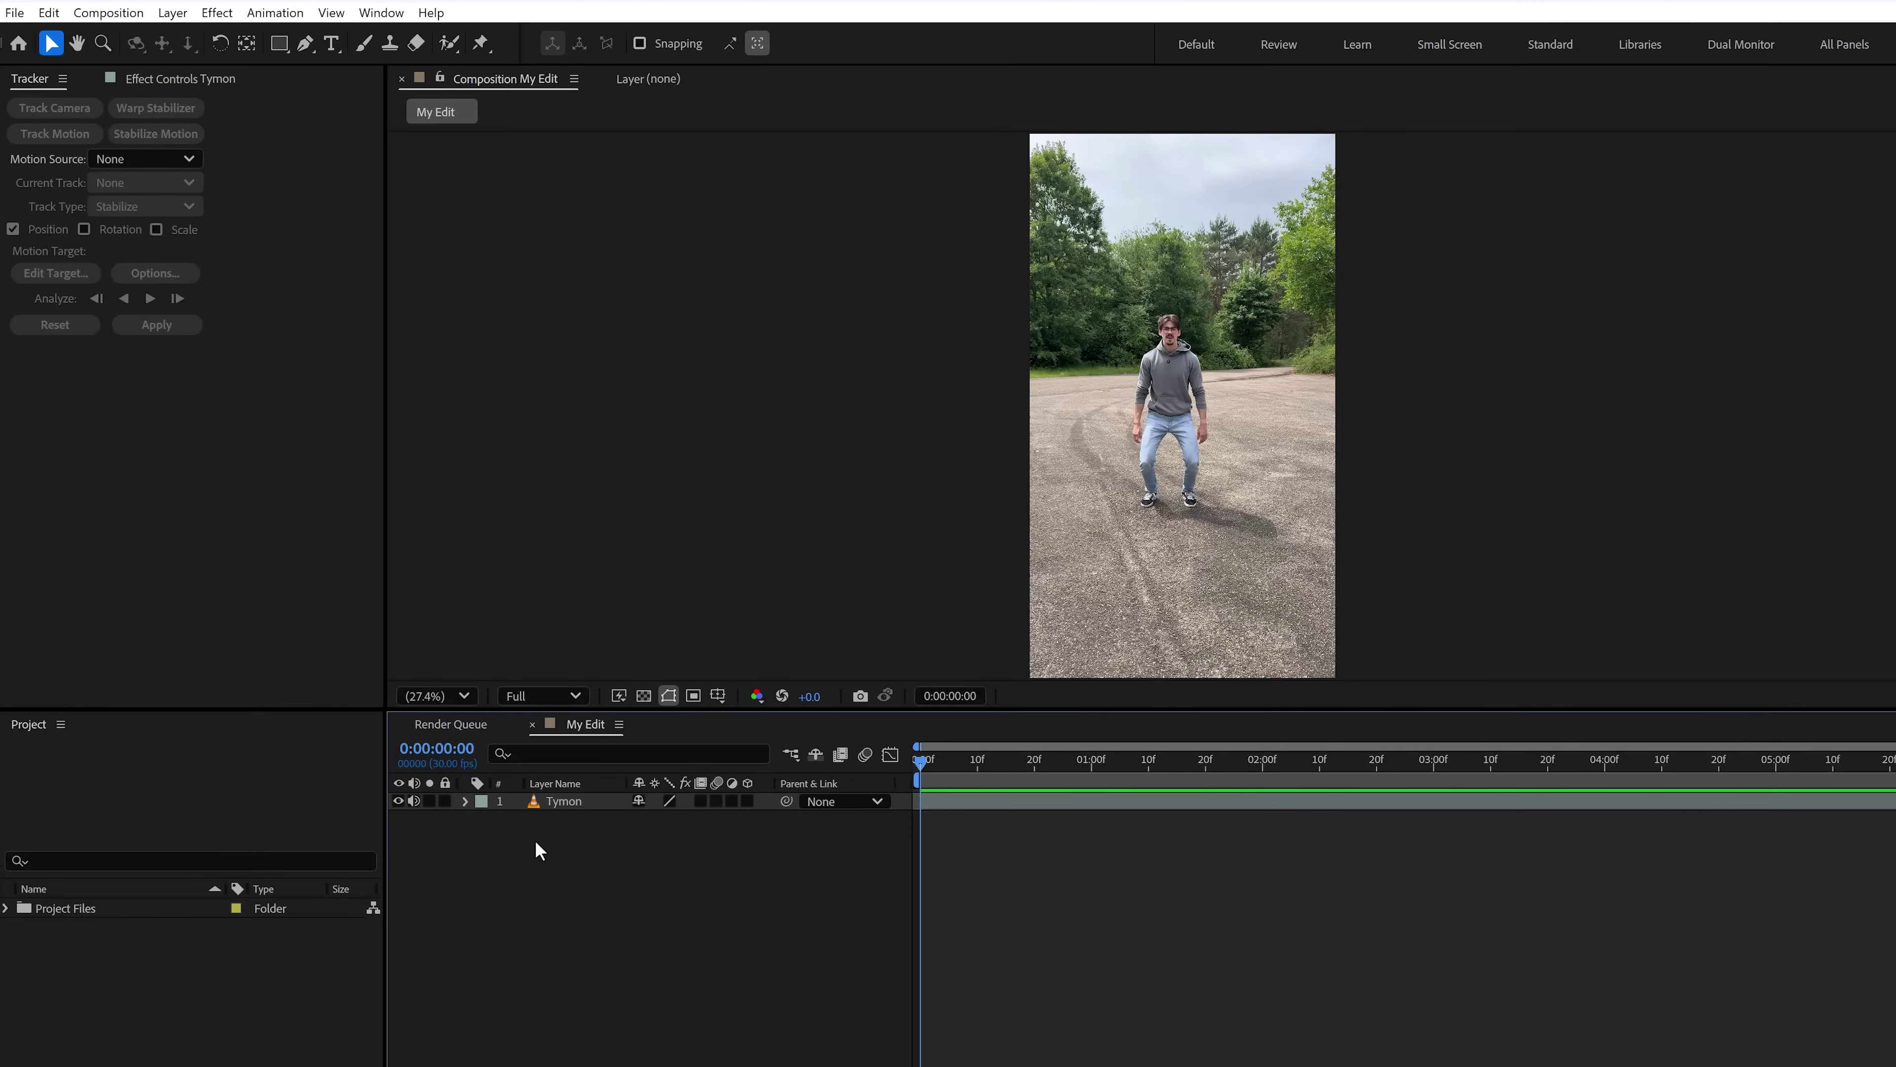
Track the person's head with After Effects' Tracker and apply it to the layer's Anchor Point.
{"action": "left_click", "coordinate": [572, 805]}
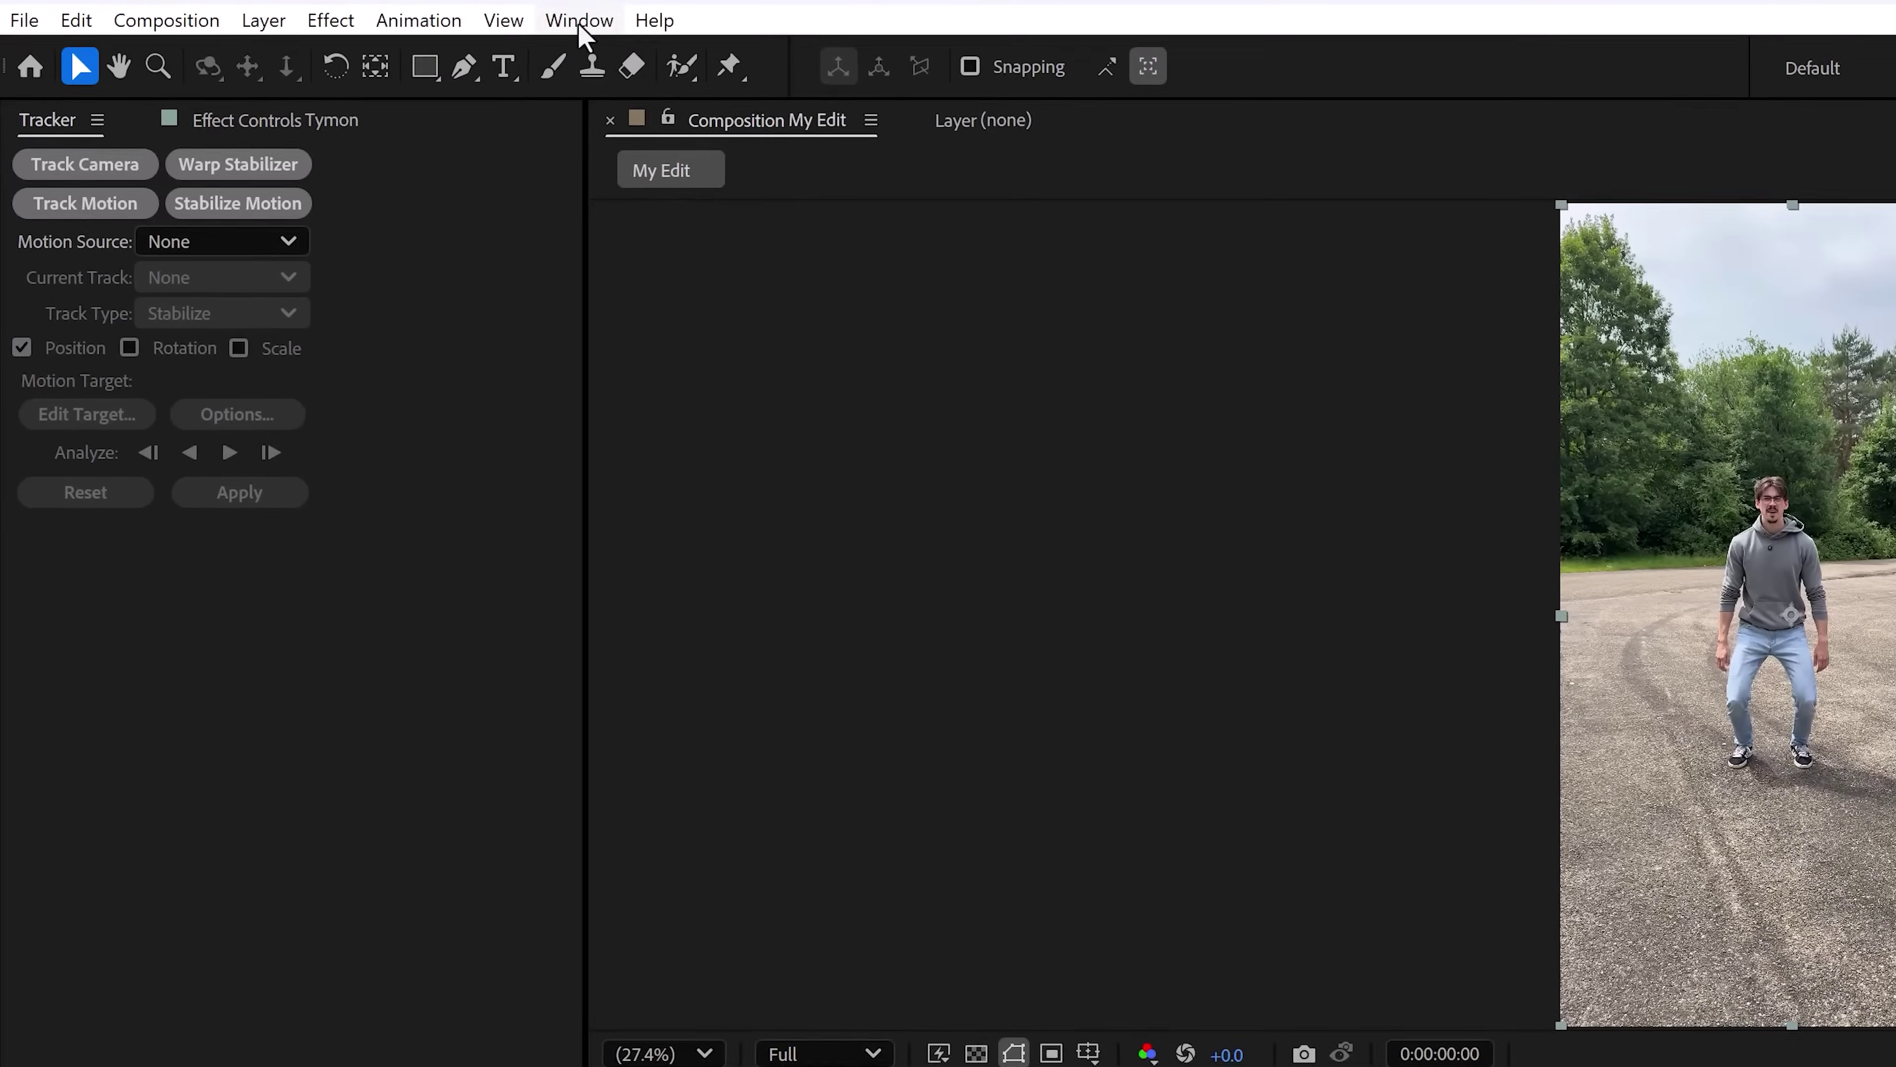
{"action": "left_click", "coordinate": [391, 13]}
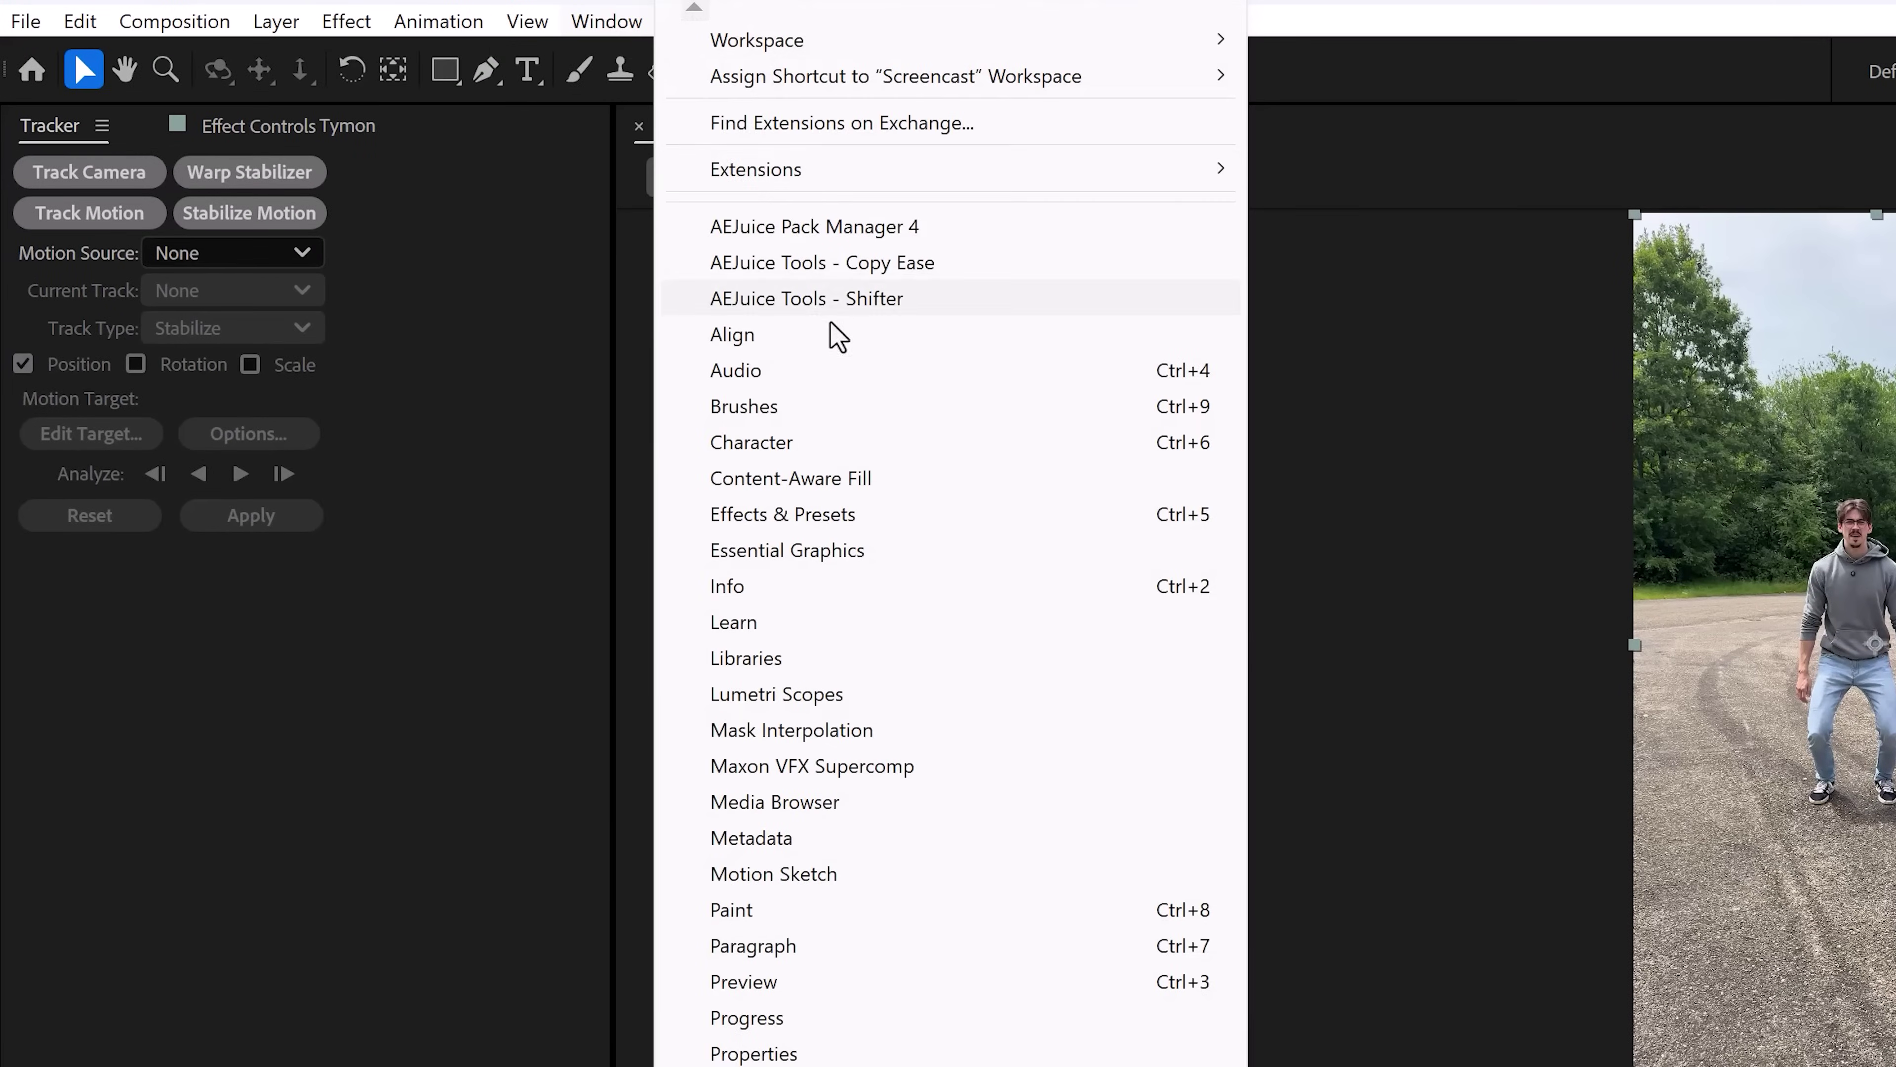
{"action": "left_click", "coordinate": [792, 870]}
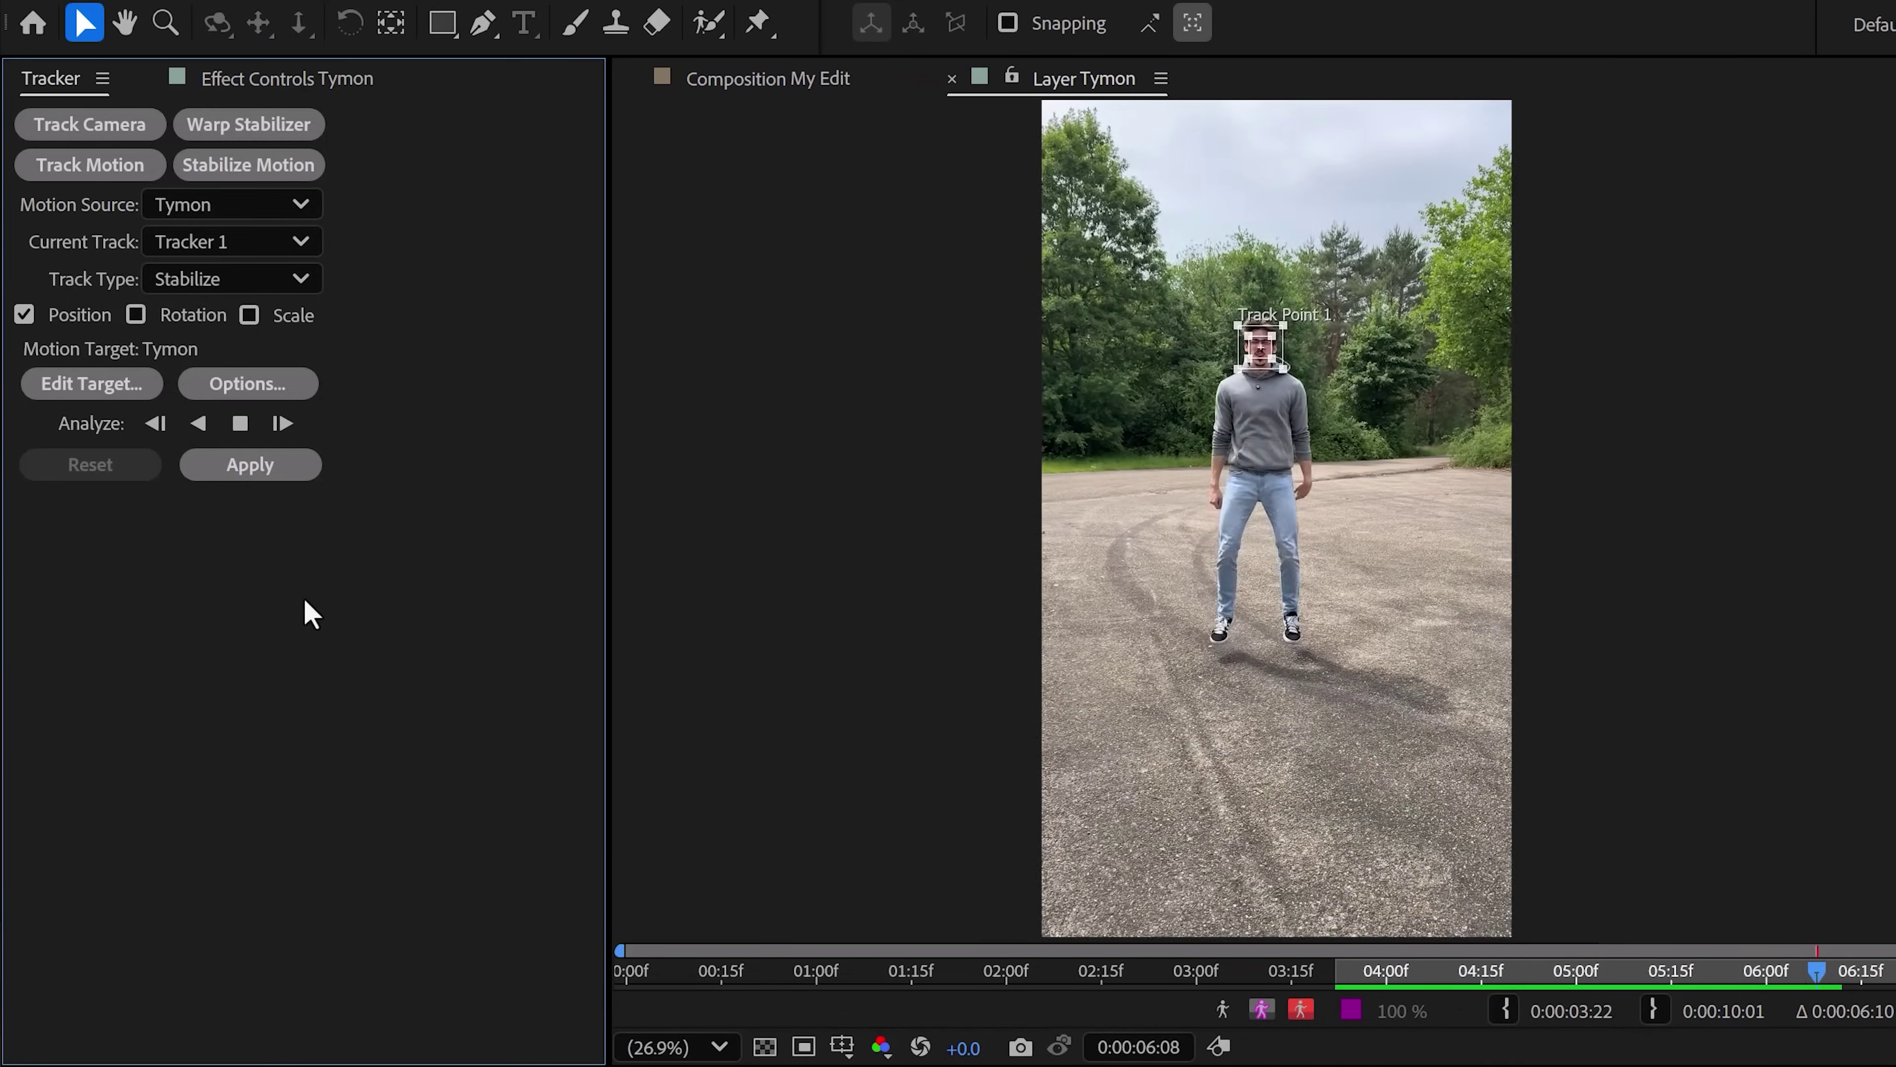
{"action": "left_click", "coordinate": [265, 472]}
{"action": "left_click", "coordinate": [1279, 672]}
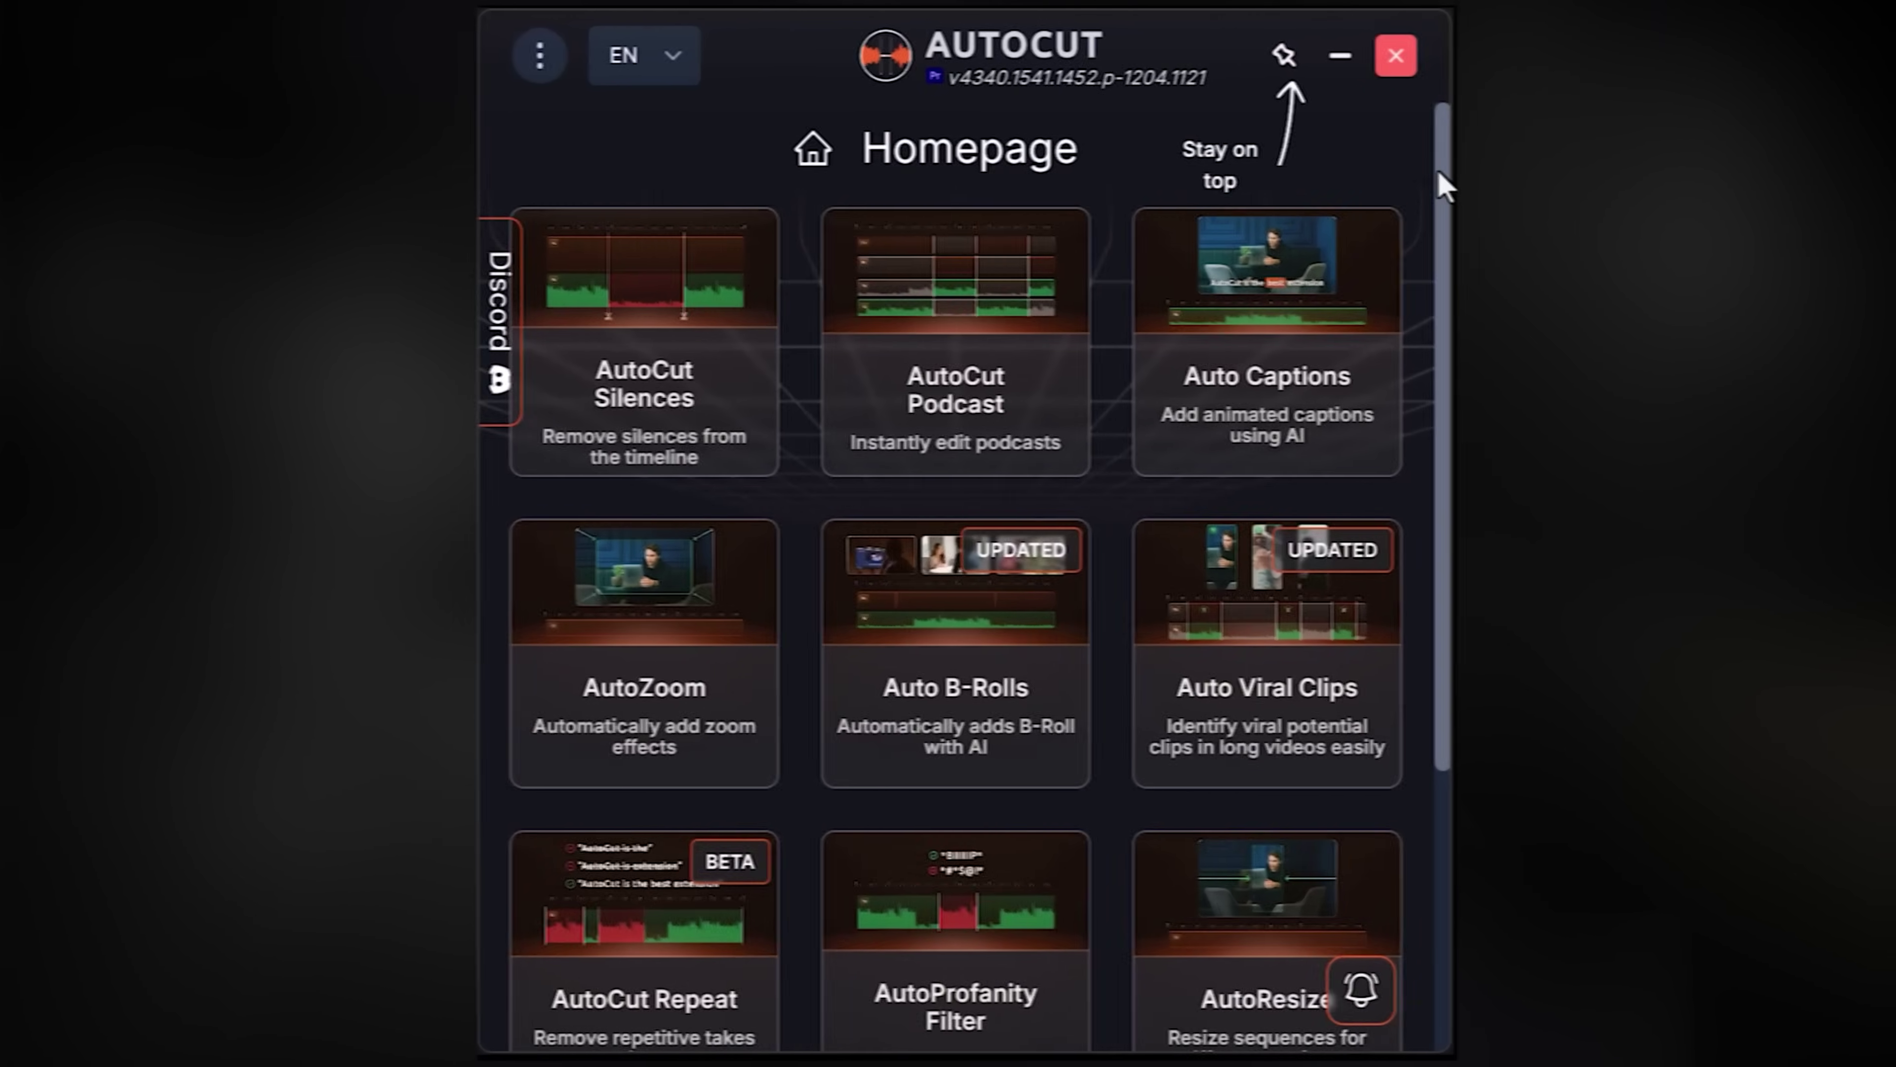
Scroll the AutoCut homepage and open the Auto Captions tool.
{"action": "scroll", "coordinate": [1426, 284], "scroll_direction": "down", "scroll_amount": 5}
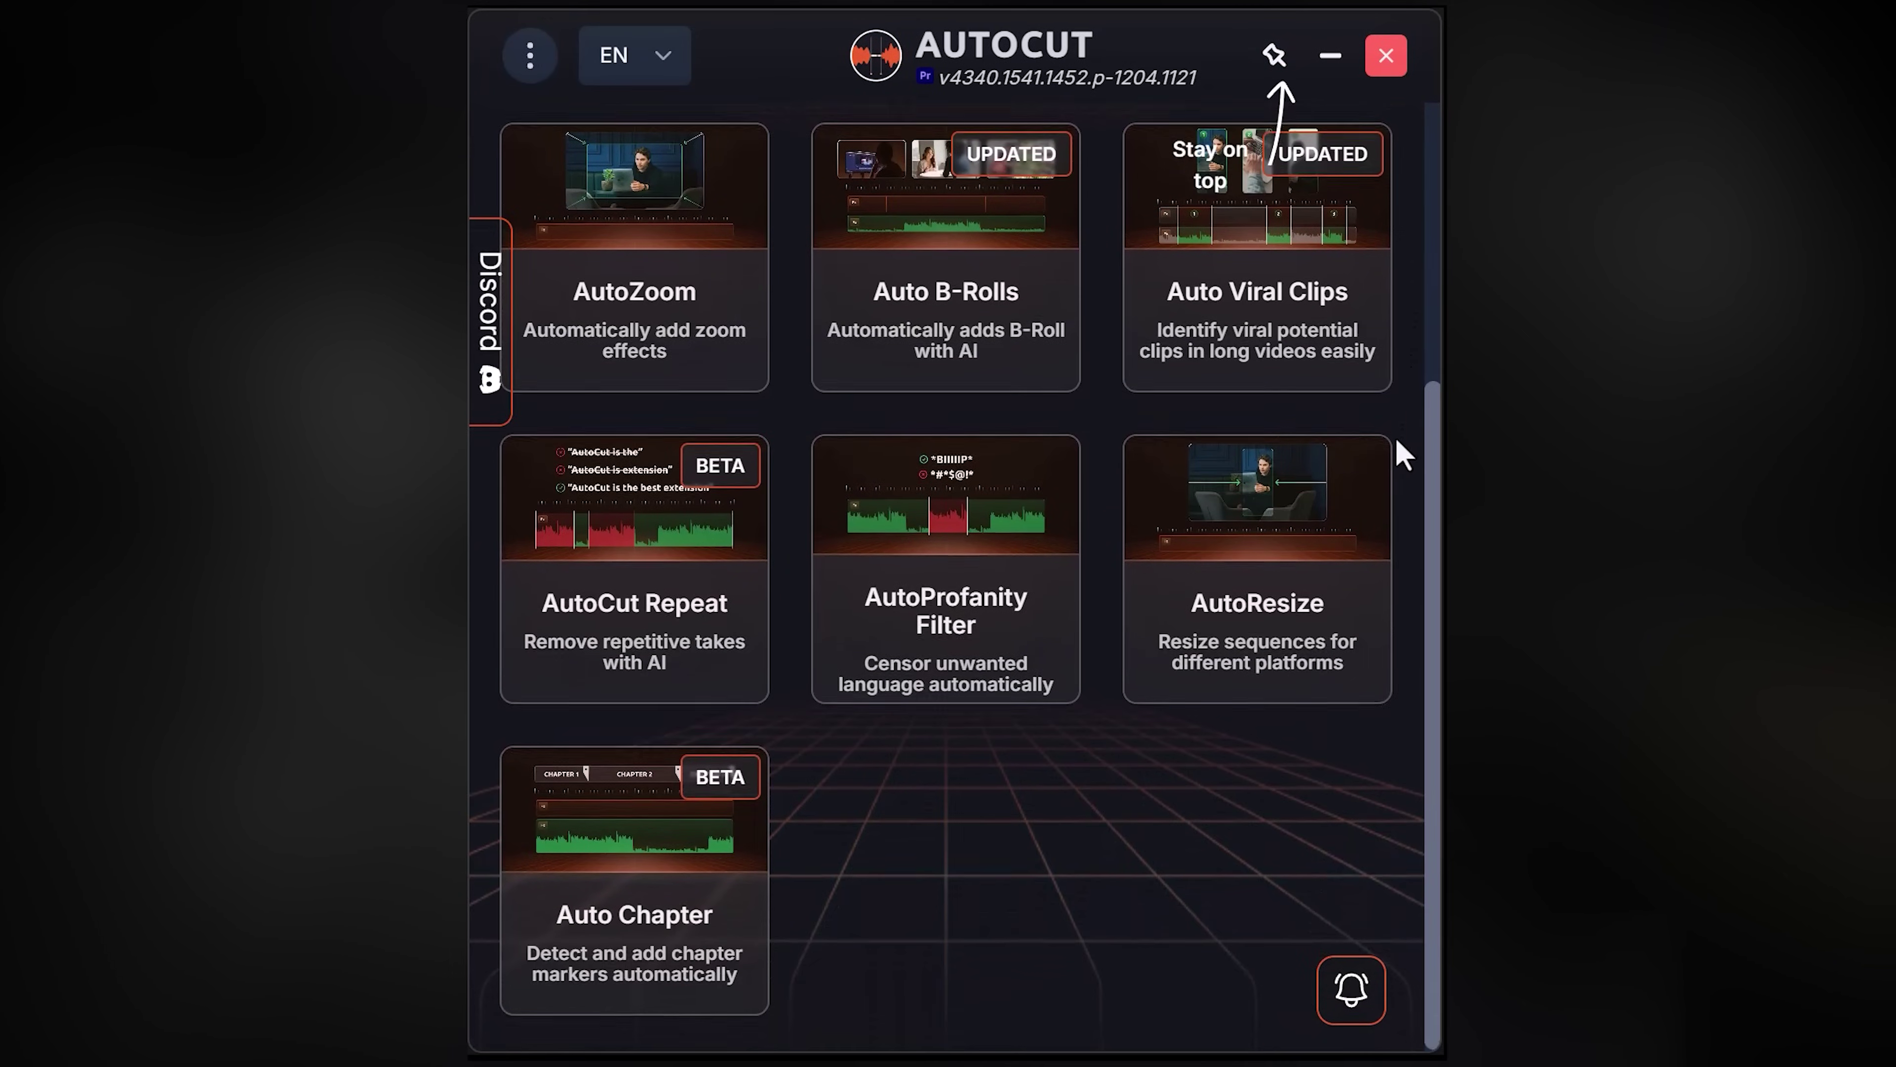
{"action": "scroll", "coordinate": [1400, 418], "scroll_direction": "up", "scroll_amount": 5}
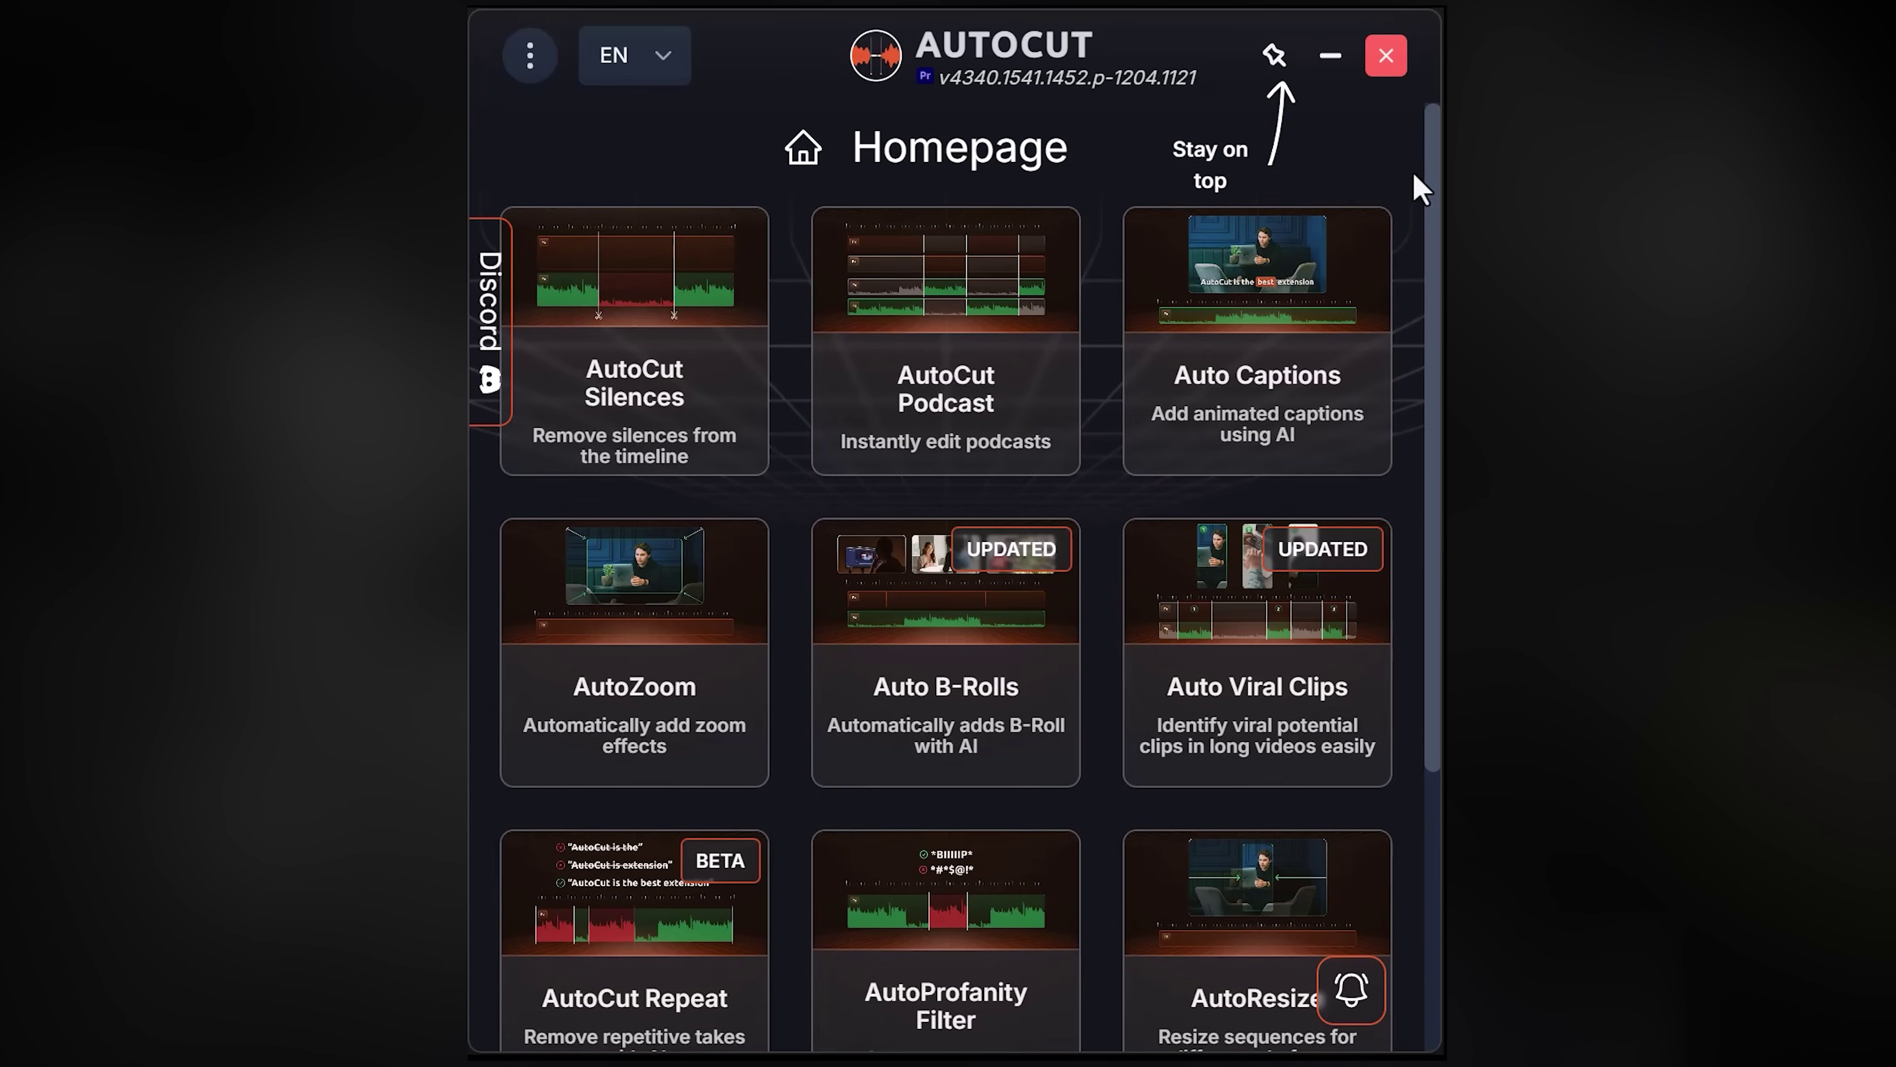
{"action": "left_click", "coordinate": [1309, 309]}
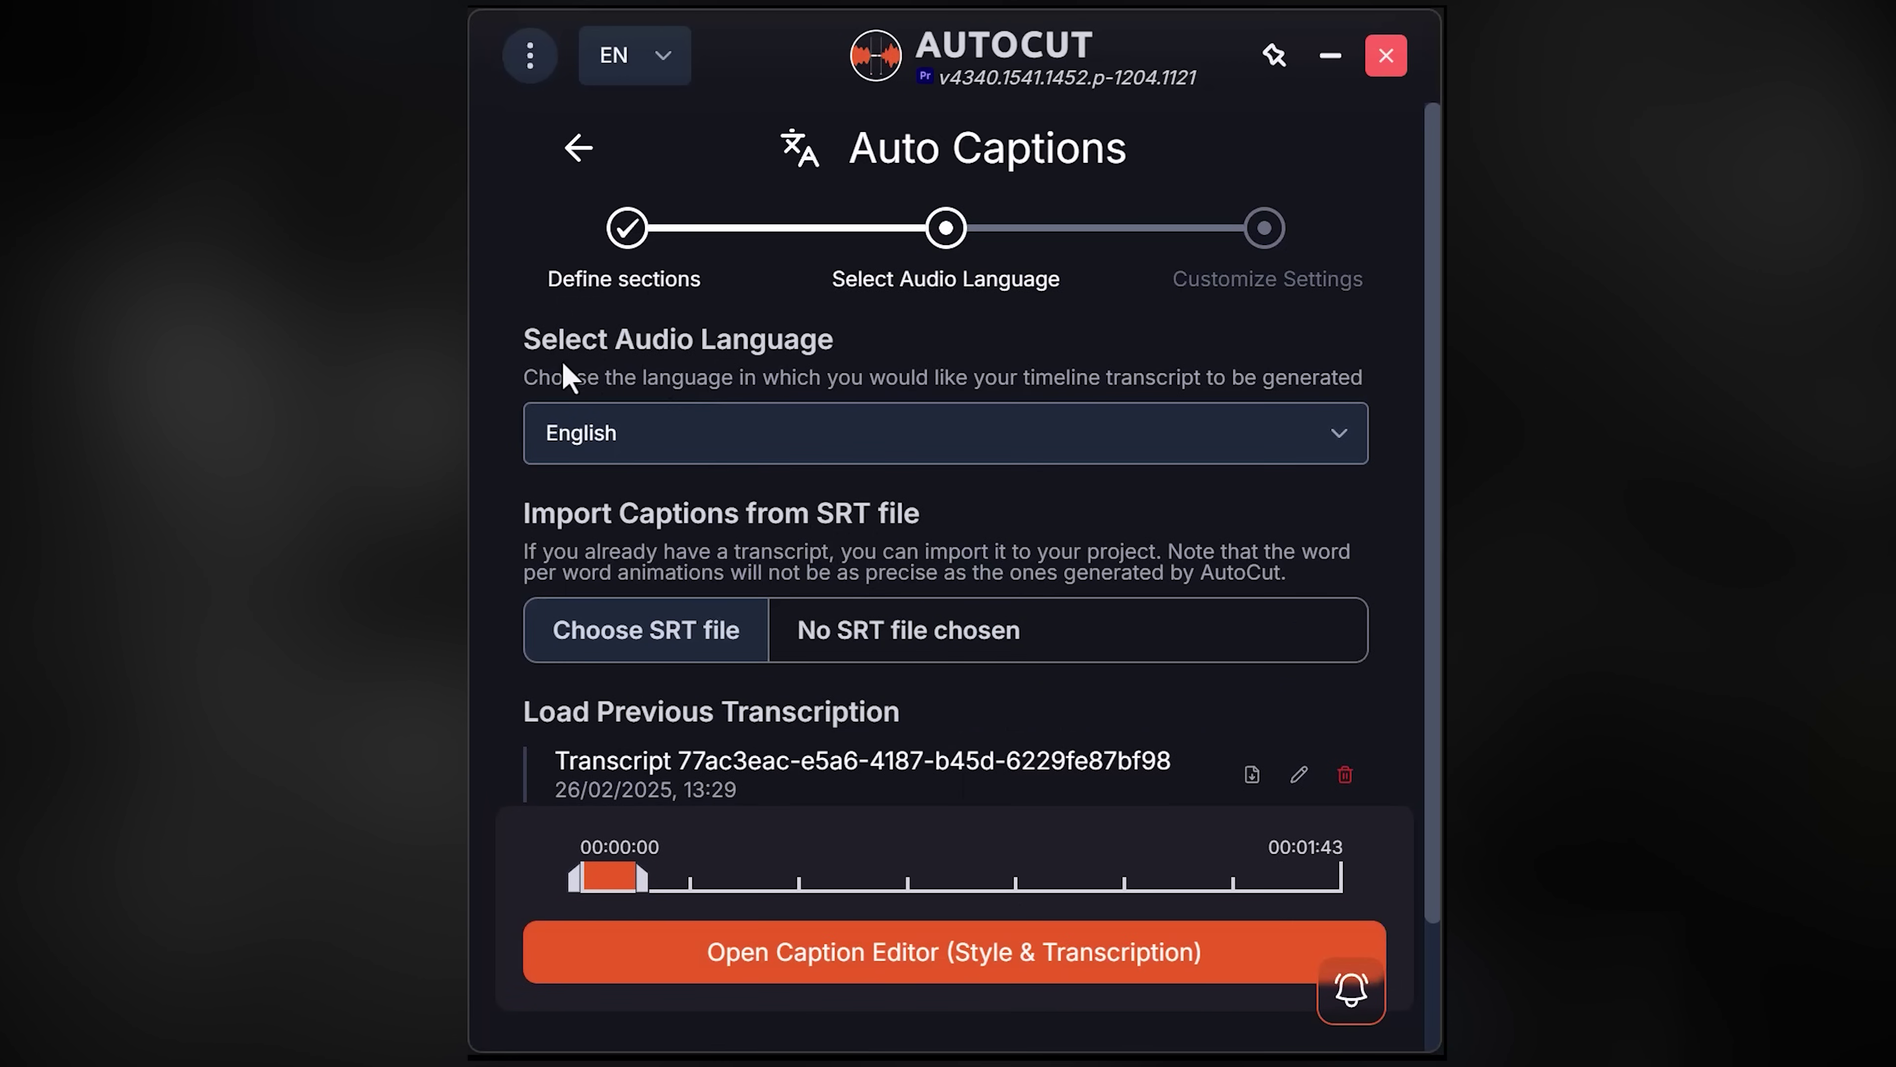
Keep English as the audio language and generate the transcript for caption styling.
{"action": "left_click", "coordinate": [728, 440]}
{"action": "left_click_drag", "start_coordinate": [1361, 471], "coordinate": [1322, 765]}
{"action": "left_click", "coordinate": [1344, 439]}
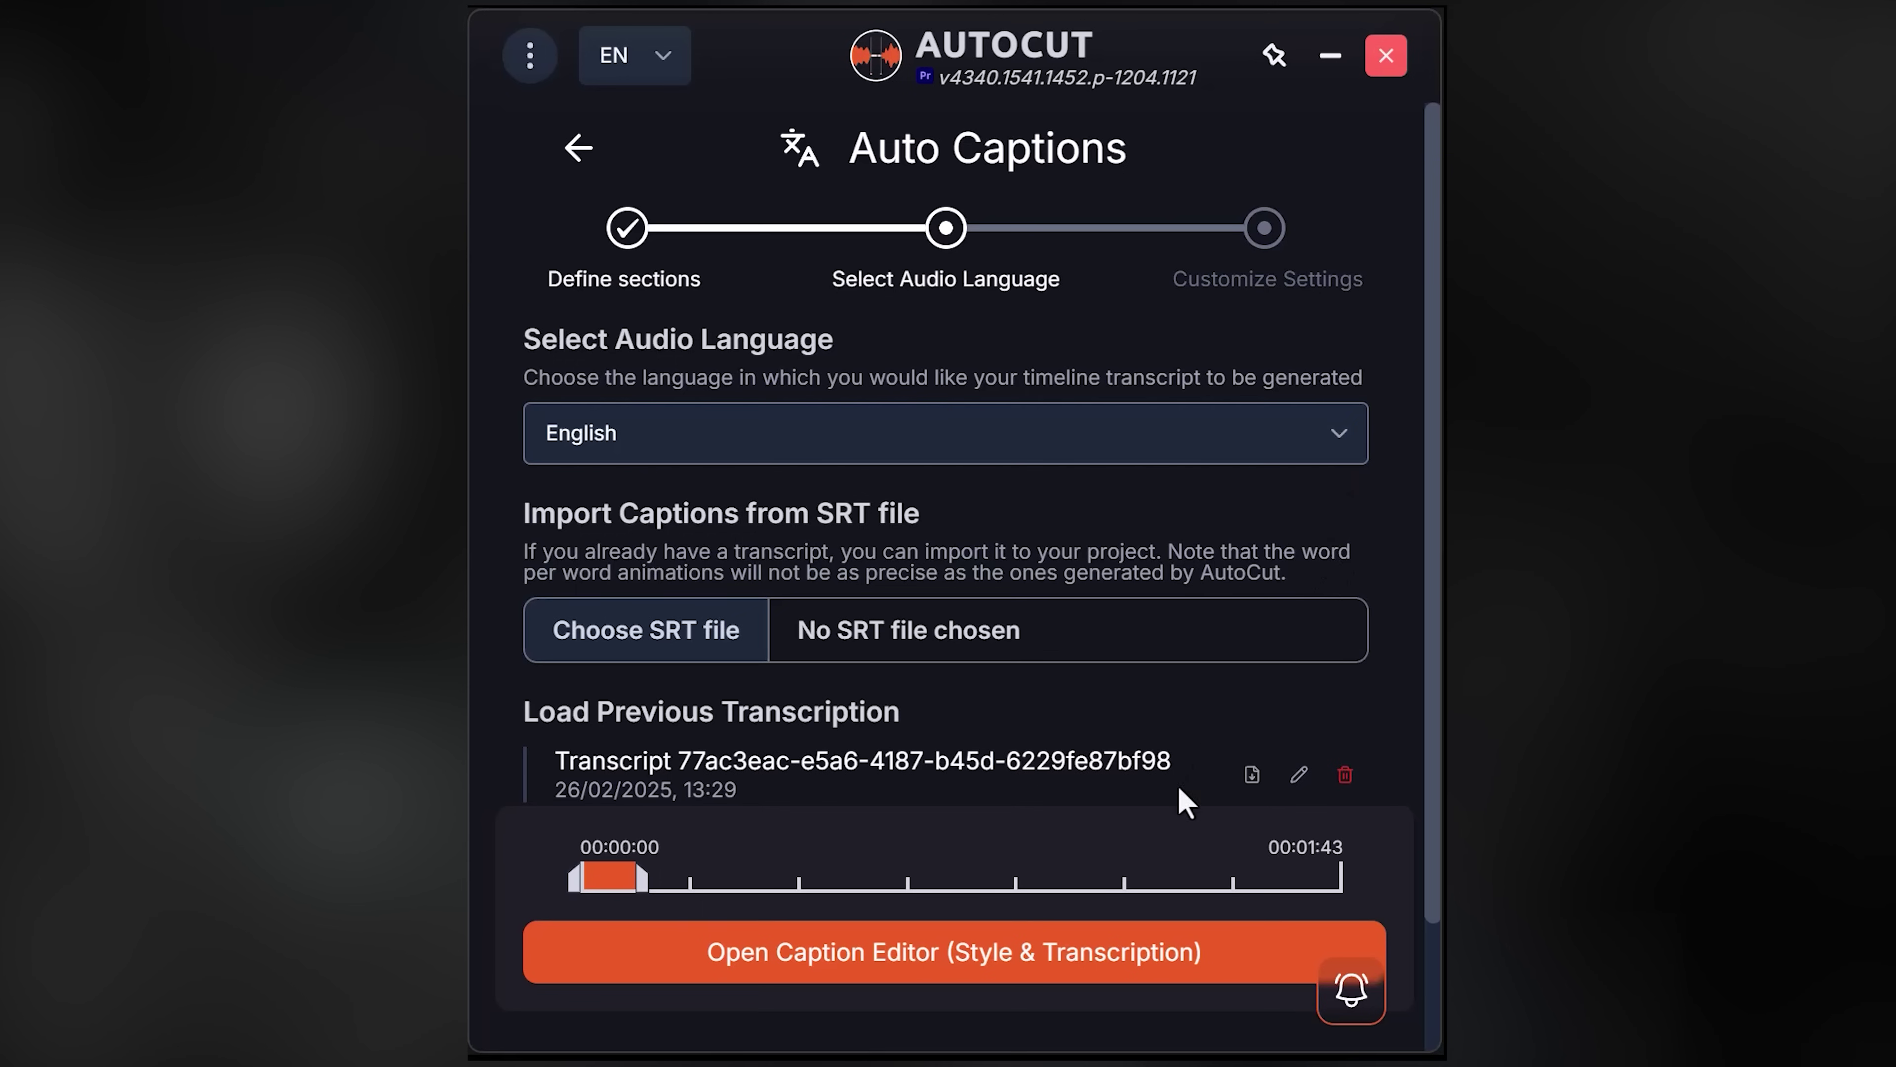
{"action": "left_click", "coordinate": [1034, 971]}
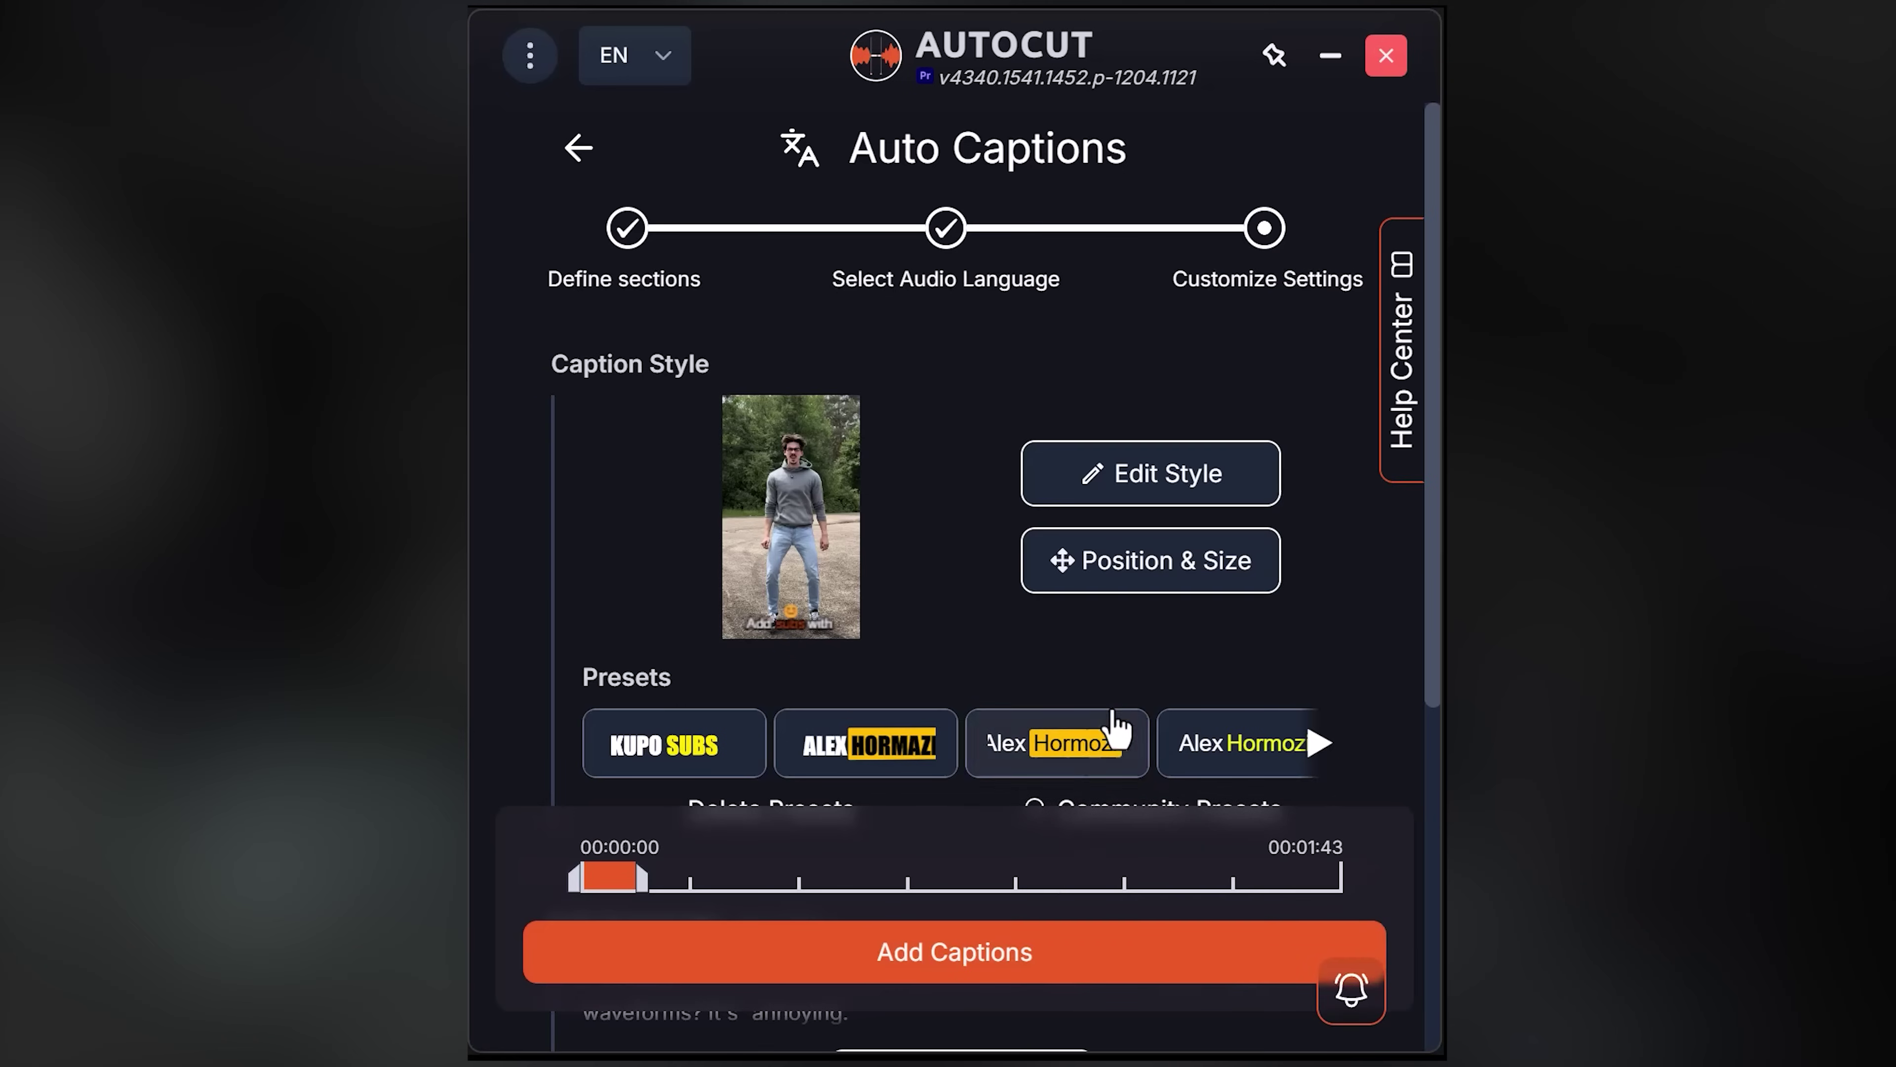
Choose the Mr Beast caption preset and set 194 px size, 67% width, 76% Y position.
{"action": "left_click_drag", "start_coordinate": [1422, 312], "coordinate": [1422, 479]}
{"action": "left_click", "coordinate": [1314, 531]}
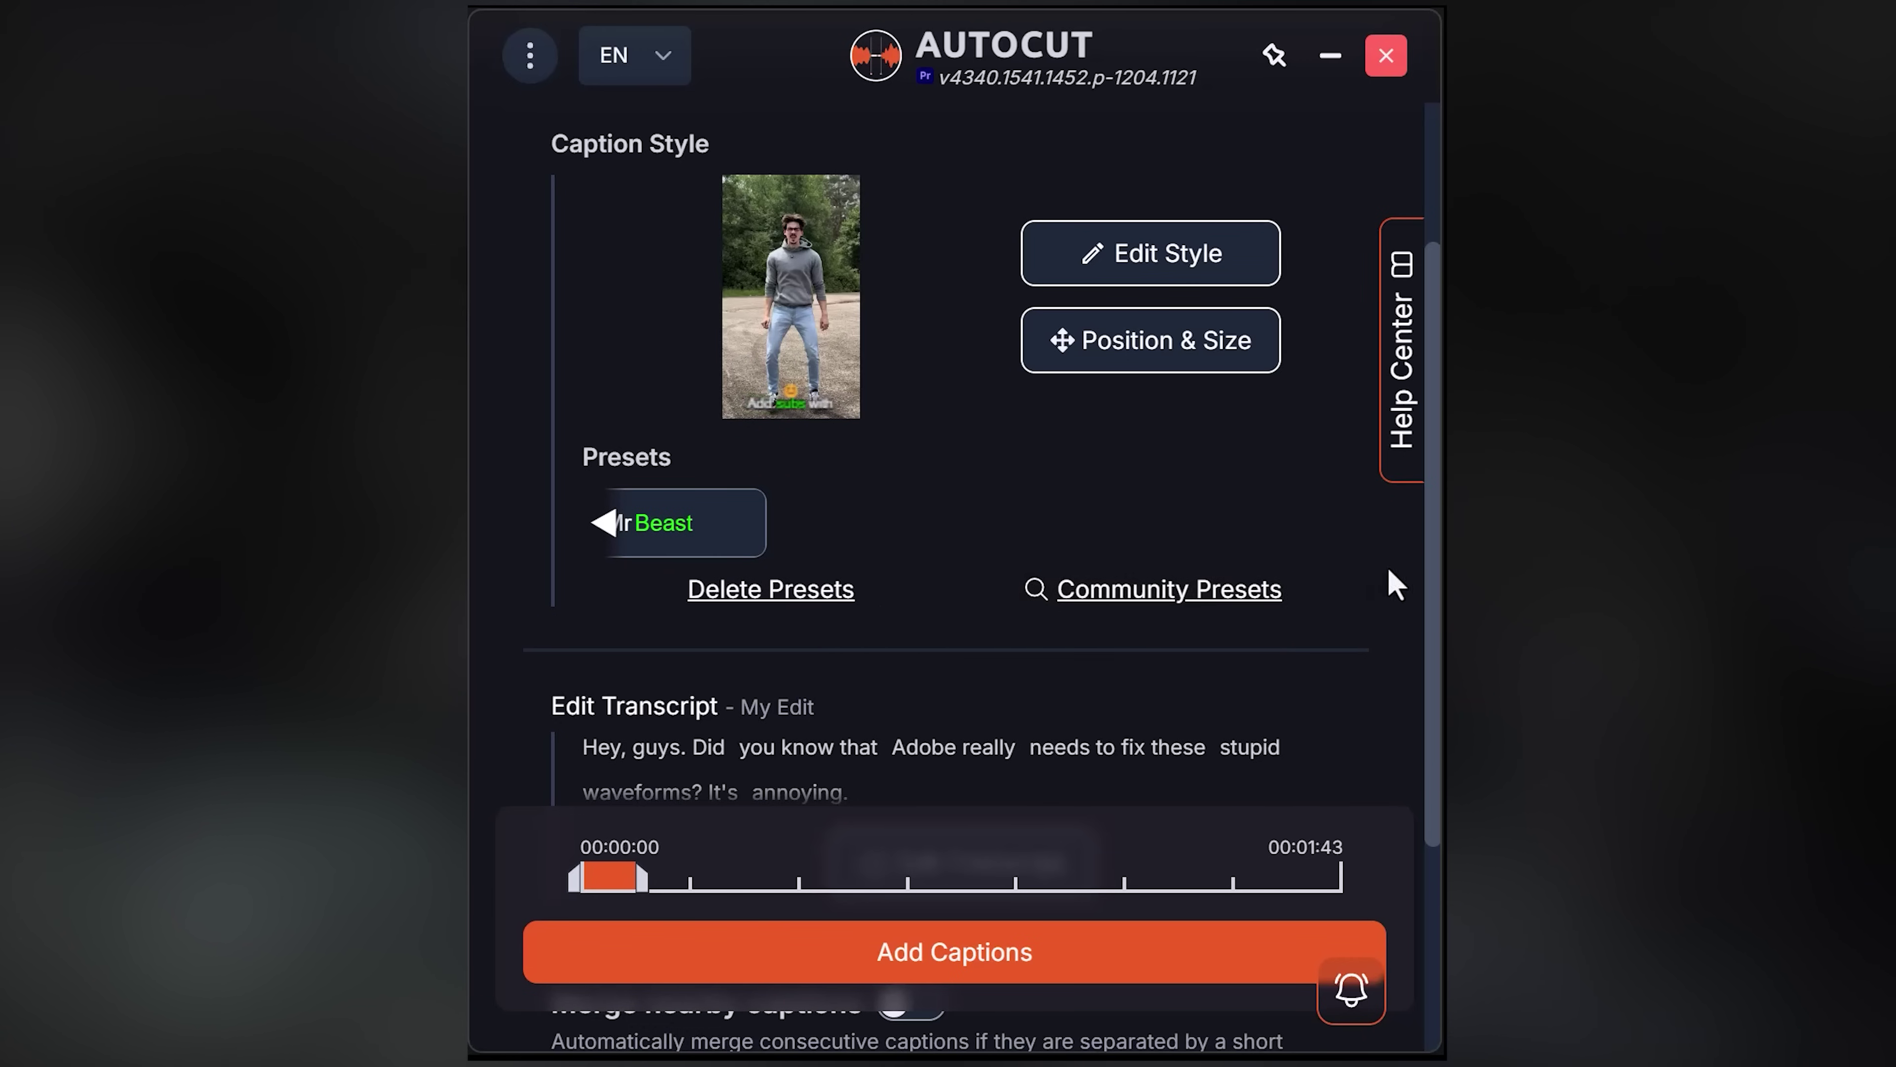
{"action": "left_click_drag", "start_coordinate": [1412, 556], "coordinate": [1400, 735]}
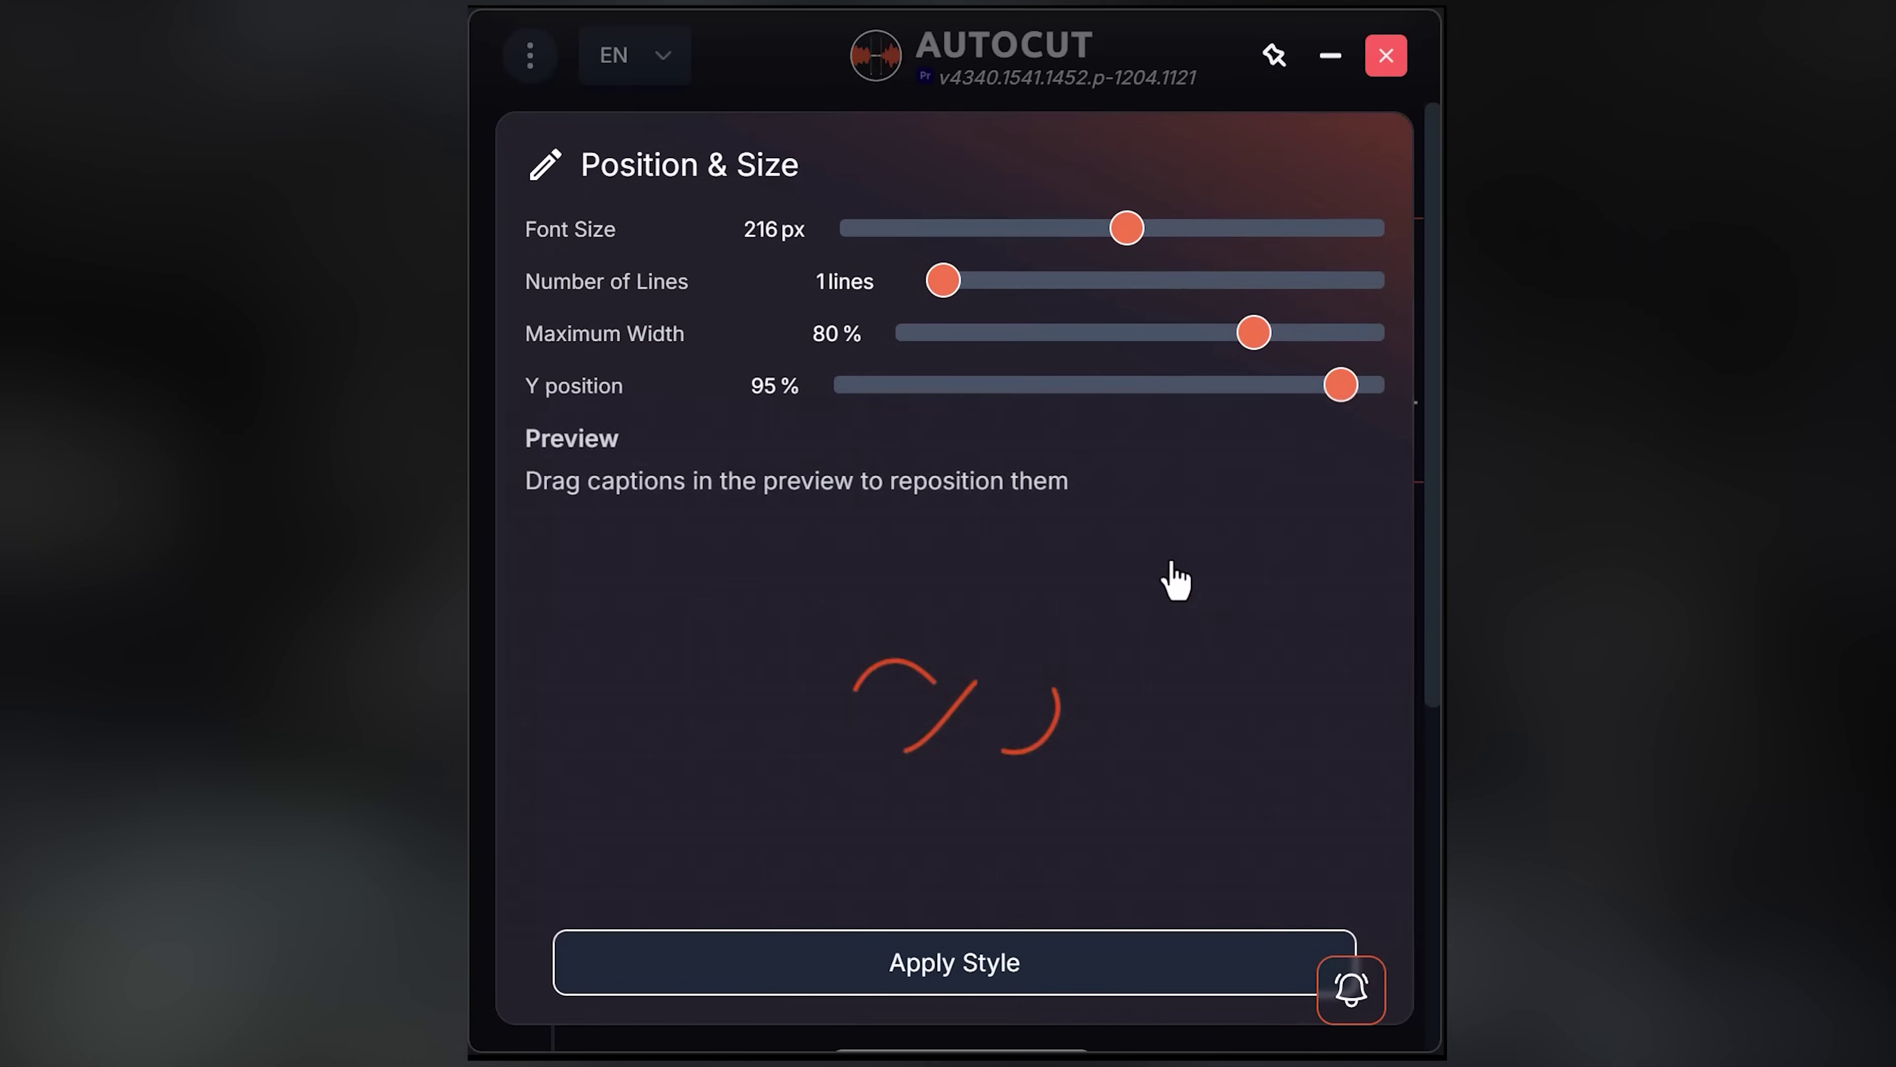
{"action": "left_click_drag", "start_coordinate": [1253, 333], "coordinate": [1329, 333]}
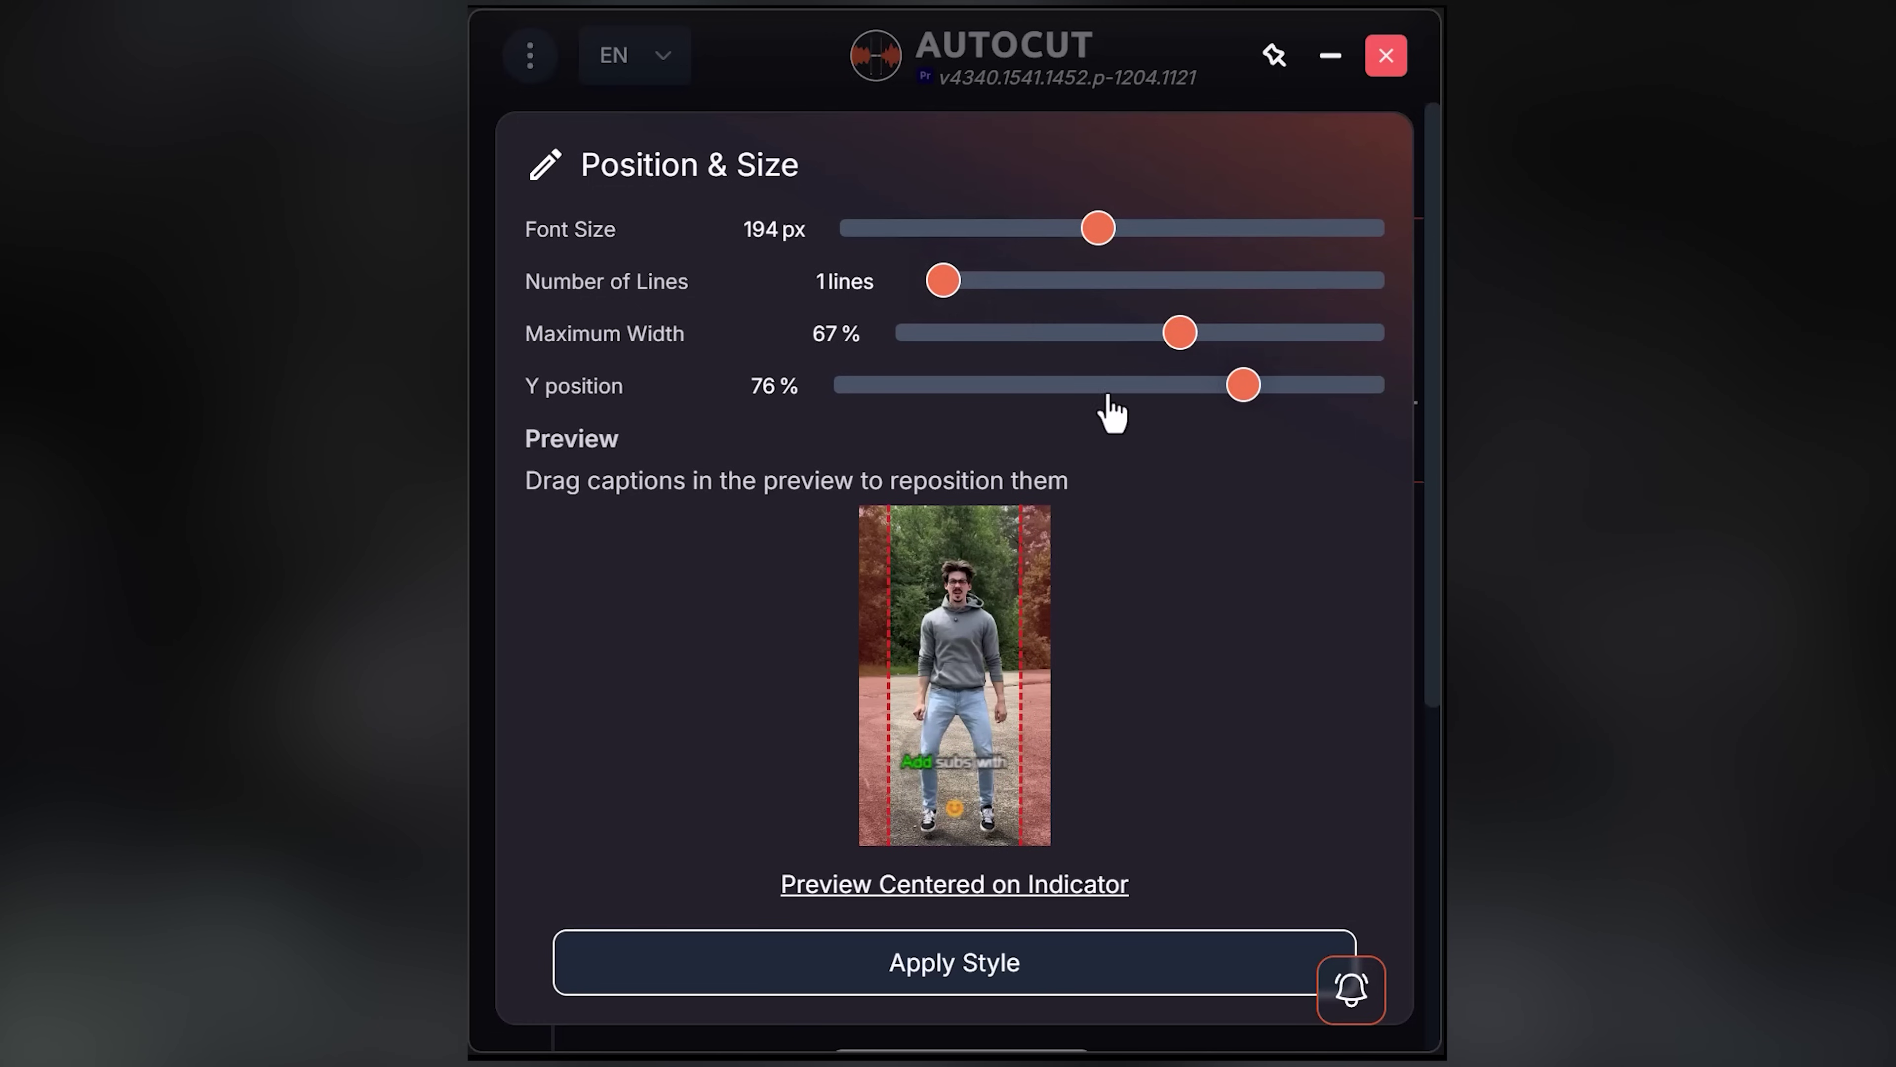
Apply the caption style and add the animated captions to the edit.
{"action": "left_click", "coordinate": [1082, 966]}
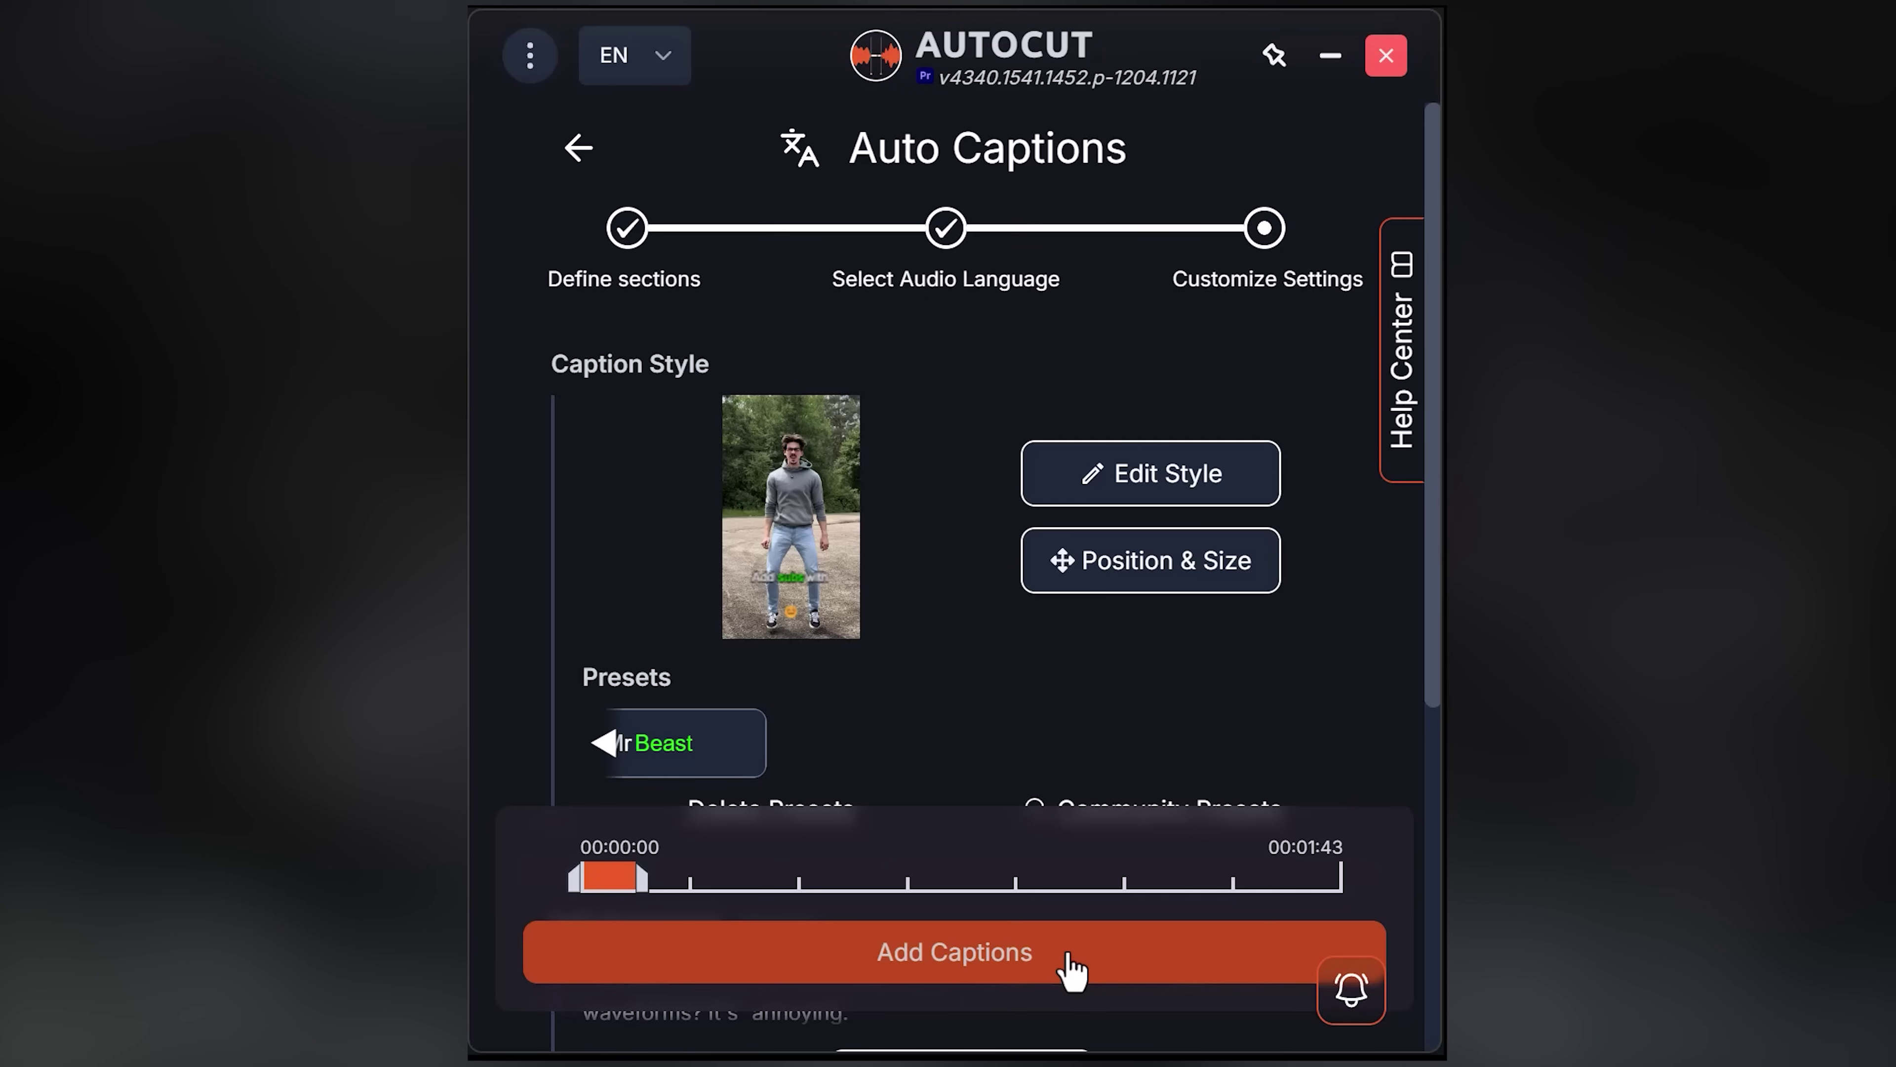
{"action": "left_click", "coordinate": [1015, 971]}
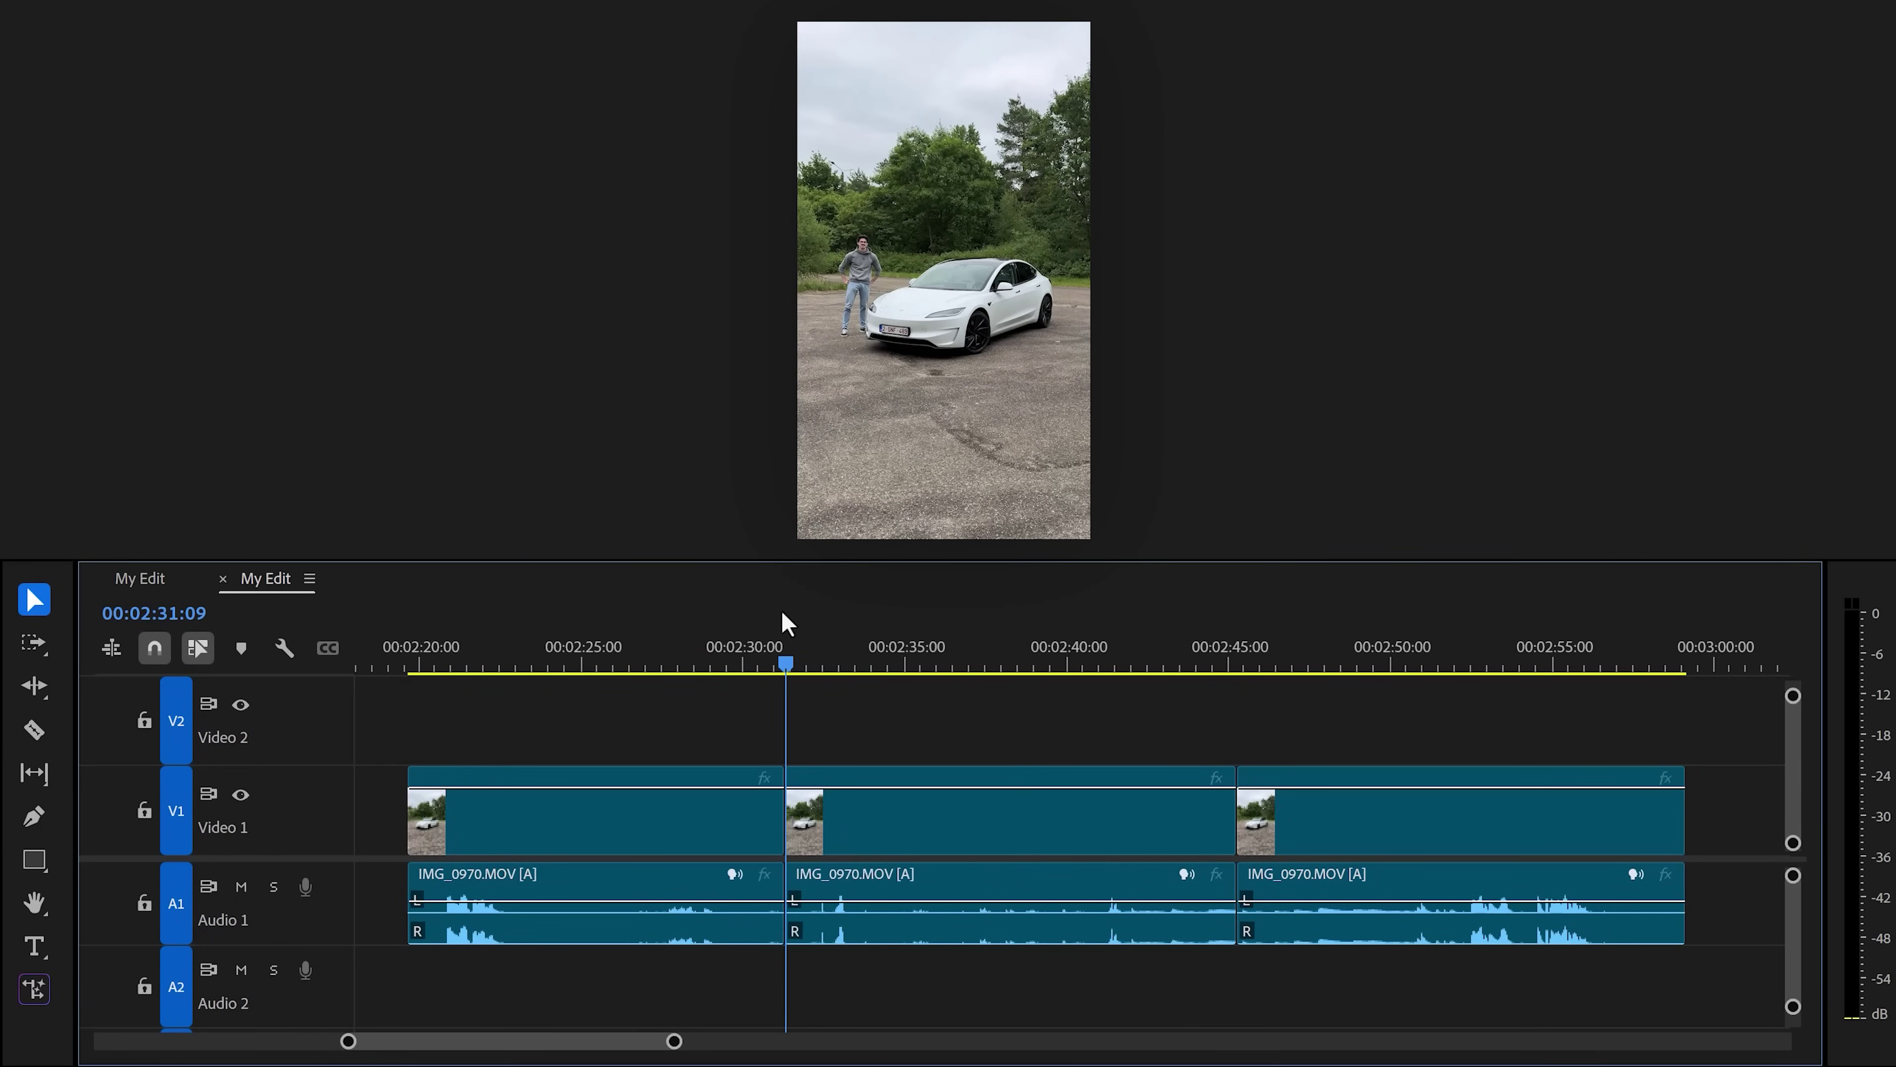
Find where the person leaves frame, delete the middle clip, and trim the final clip's start.
{"action": "left_click_drag", "start_coordinate": [783, 657], "coordinate": [1144, 630]}
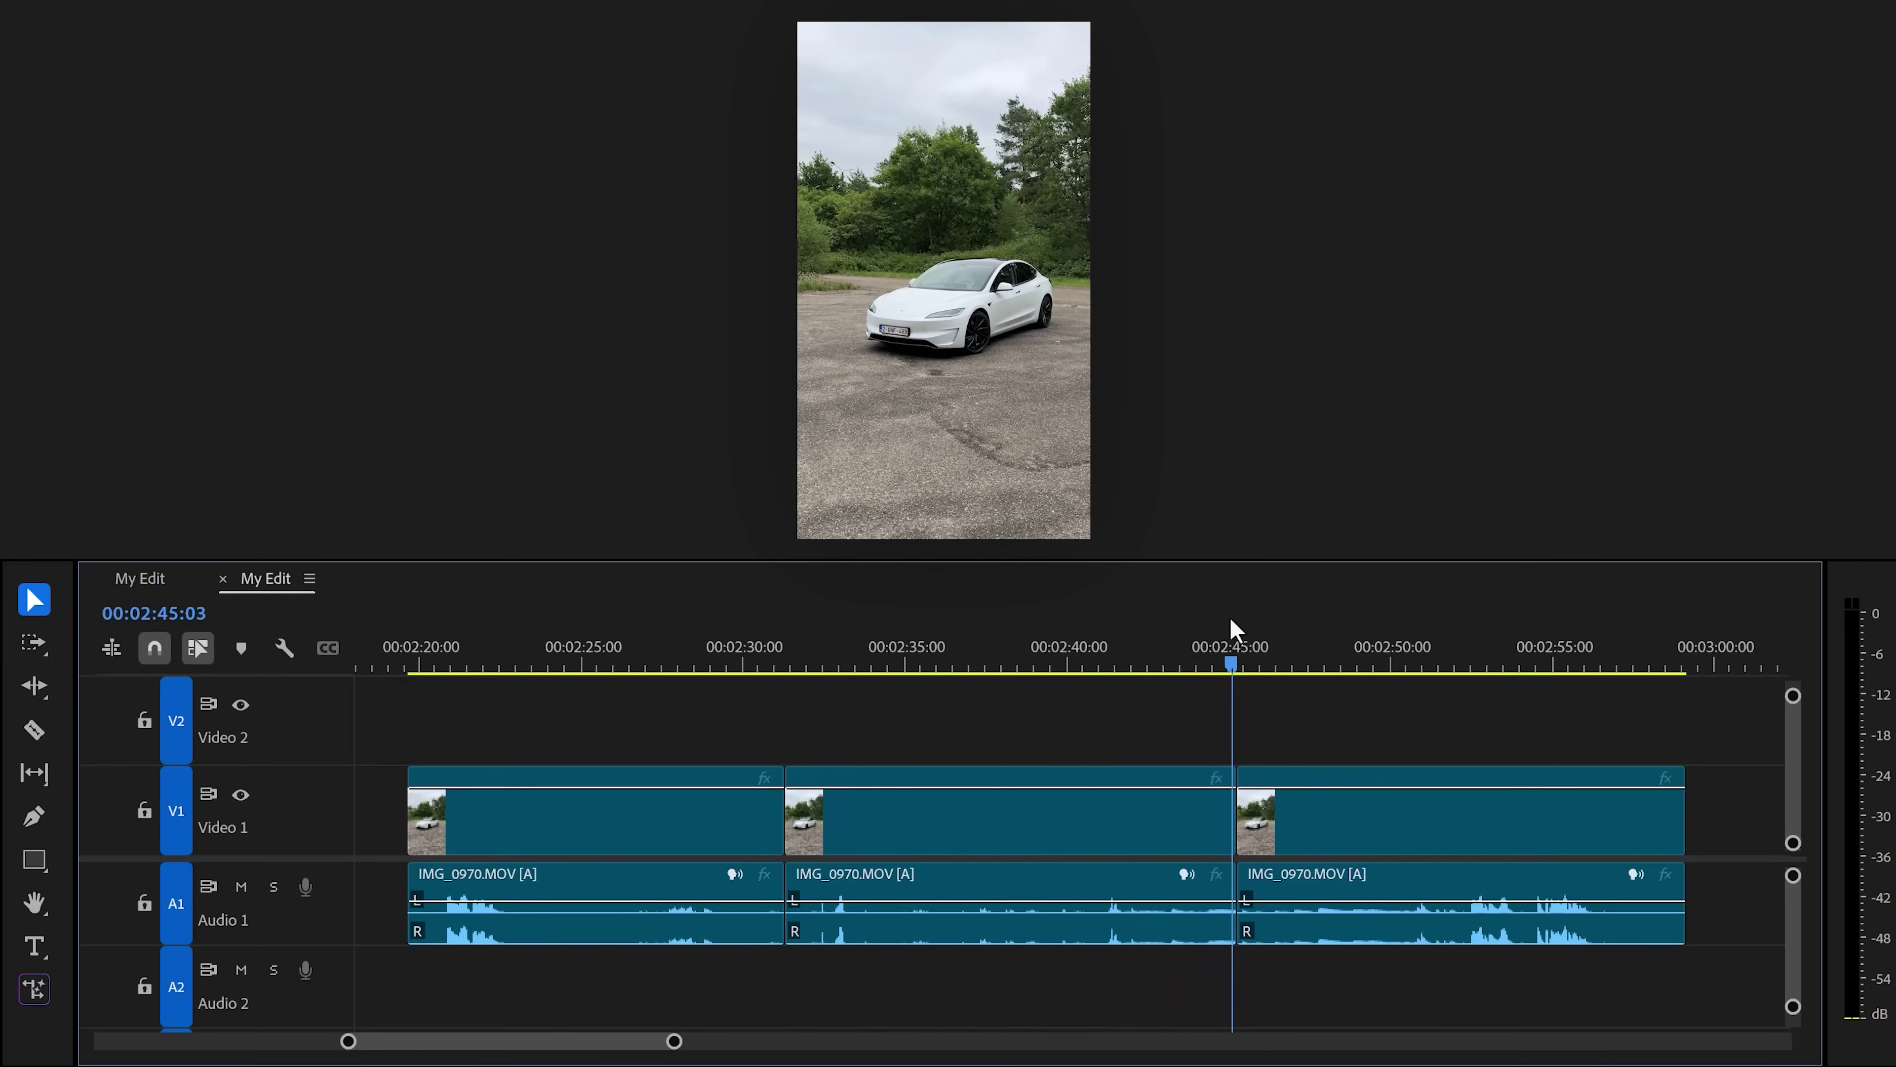
{"action": "left_click_drag", "start_coordinate": [1260, 613], "coordinate": [1399, 609]}
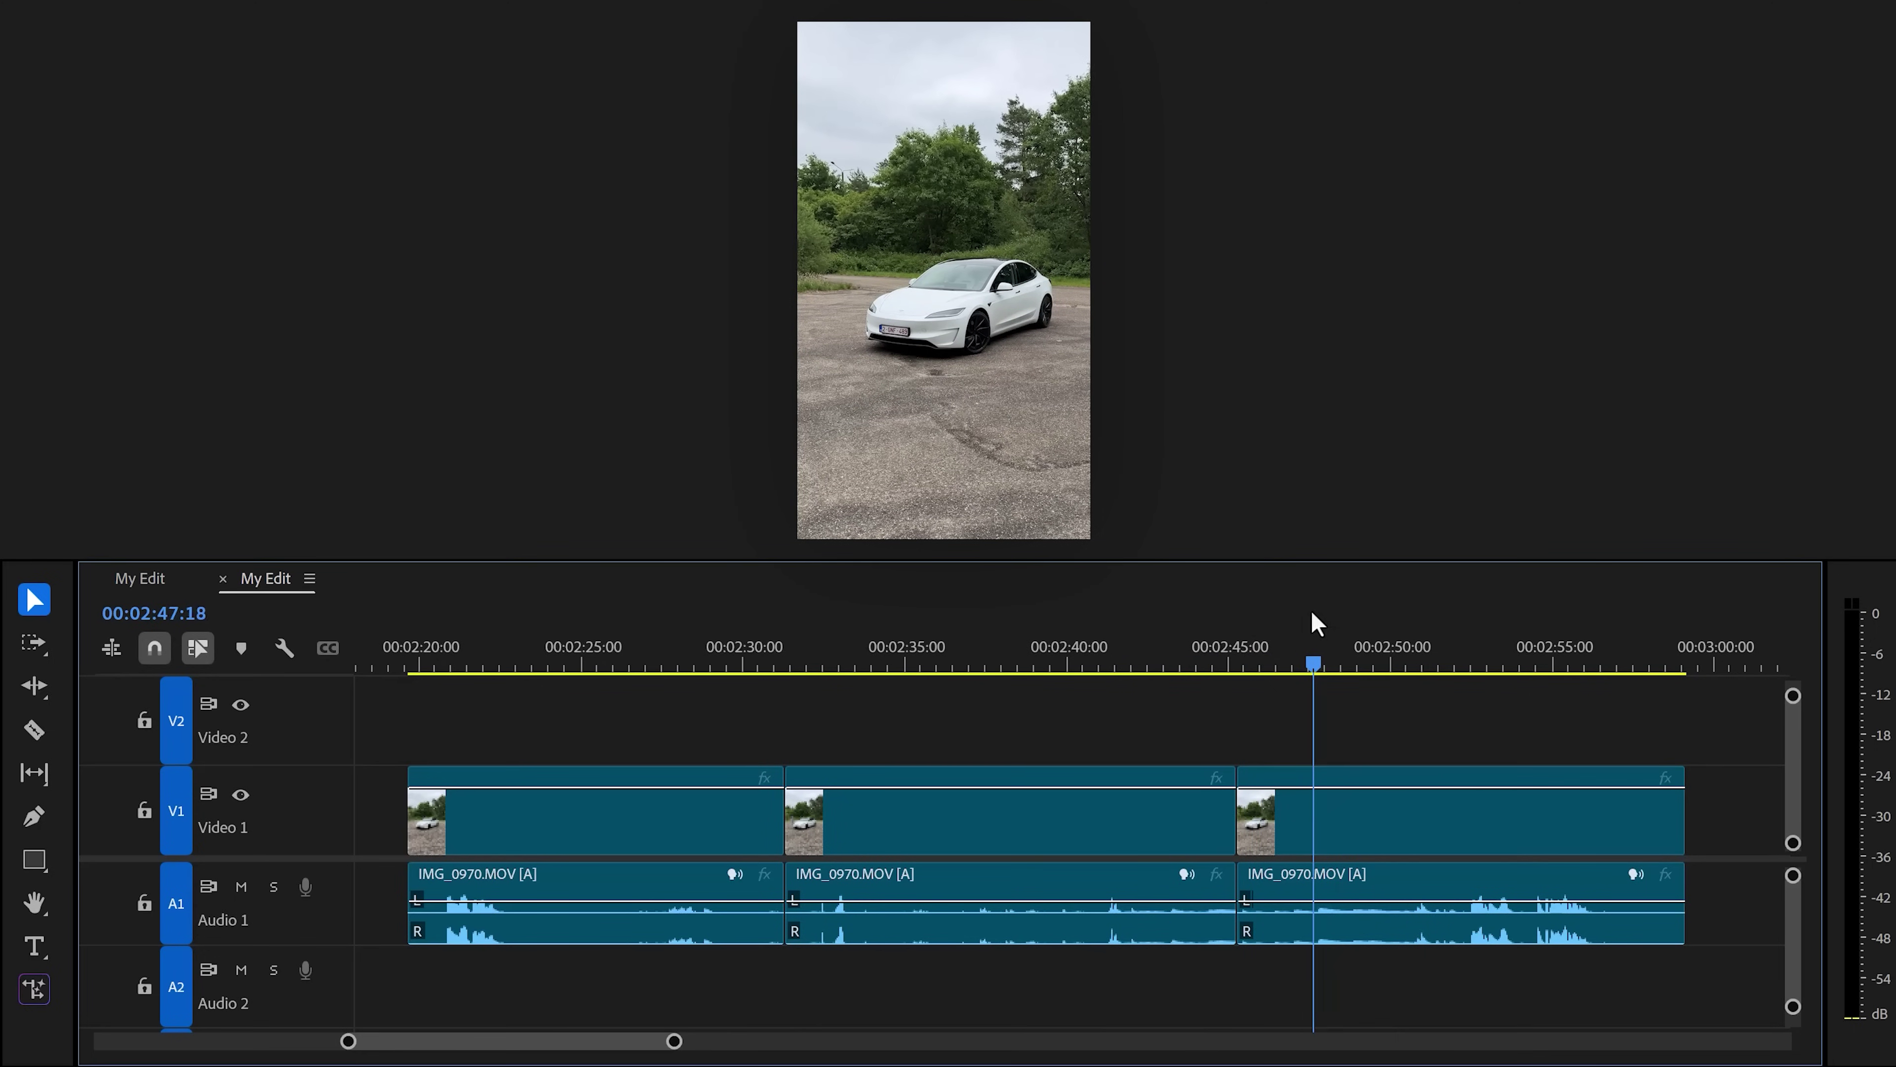
{"action": "left_click_drag", "start_coordinate": [1281, 618], "coordinate": [1279, 617]}
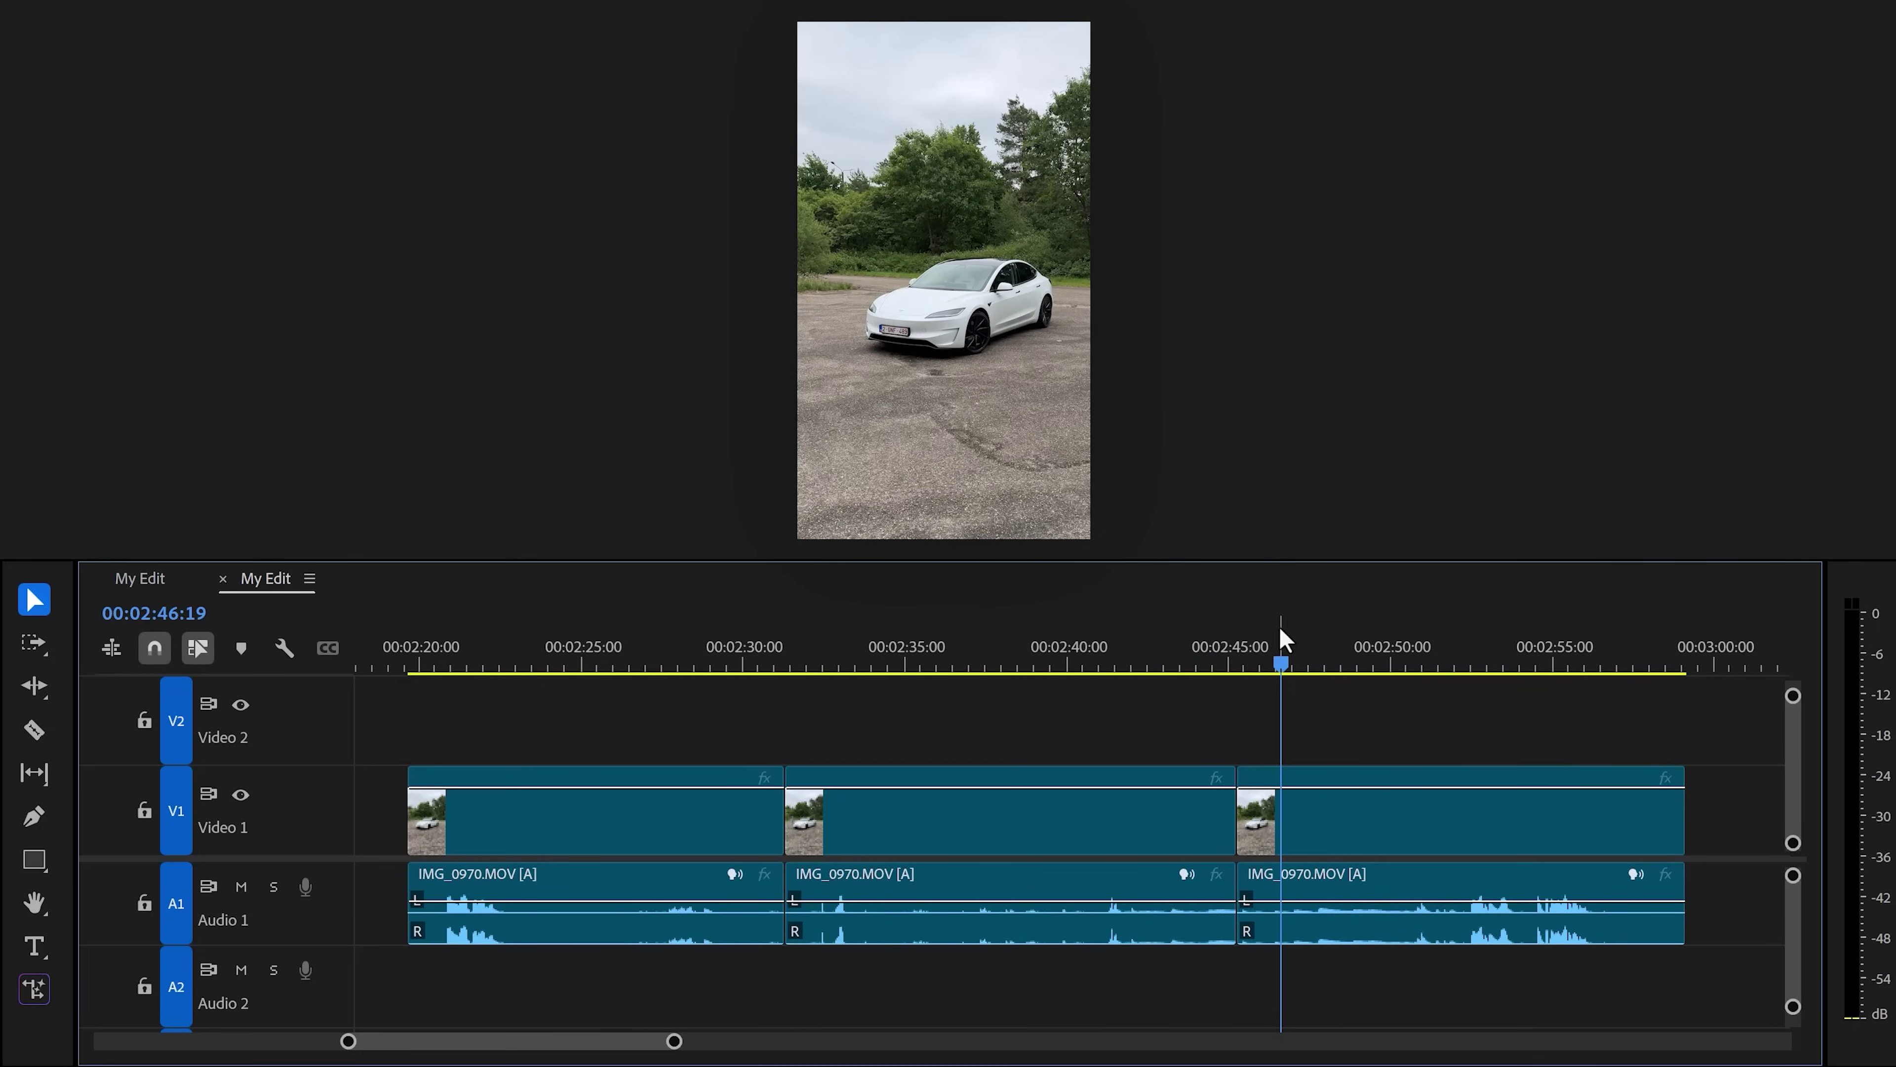
{"action": "left_click", "coordinate": [1123, 813]}
{"action": "key", "text": "Delete"}
{"action": "left_click_drag", "start_coordinate": [1238, 814], "coordinate": [1282, 814]}
Stack the final clip on Video 2 and Audio 2 above the first clip and trim its in-point.
{"action": "left_click", "coordinate": [989, 663]}
{"action": "left_click_drag", "start_coordinate": [982, 681], "coordinate": [752, 686]}
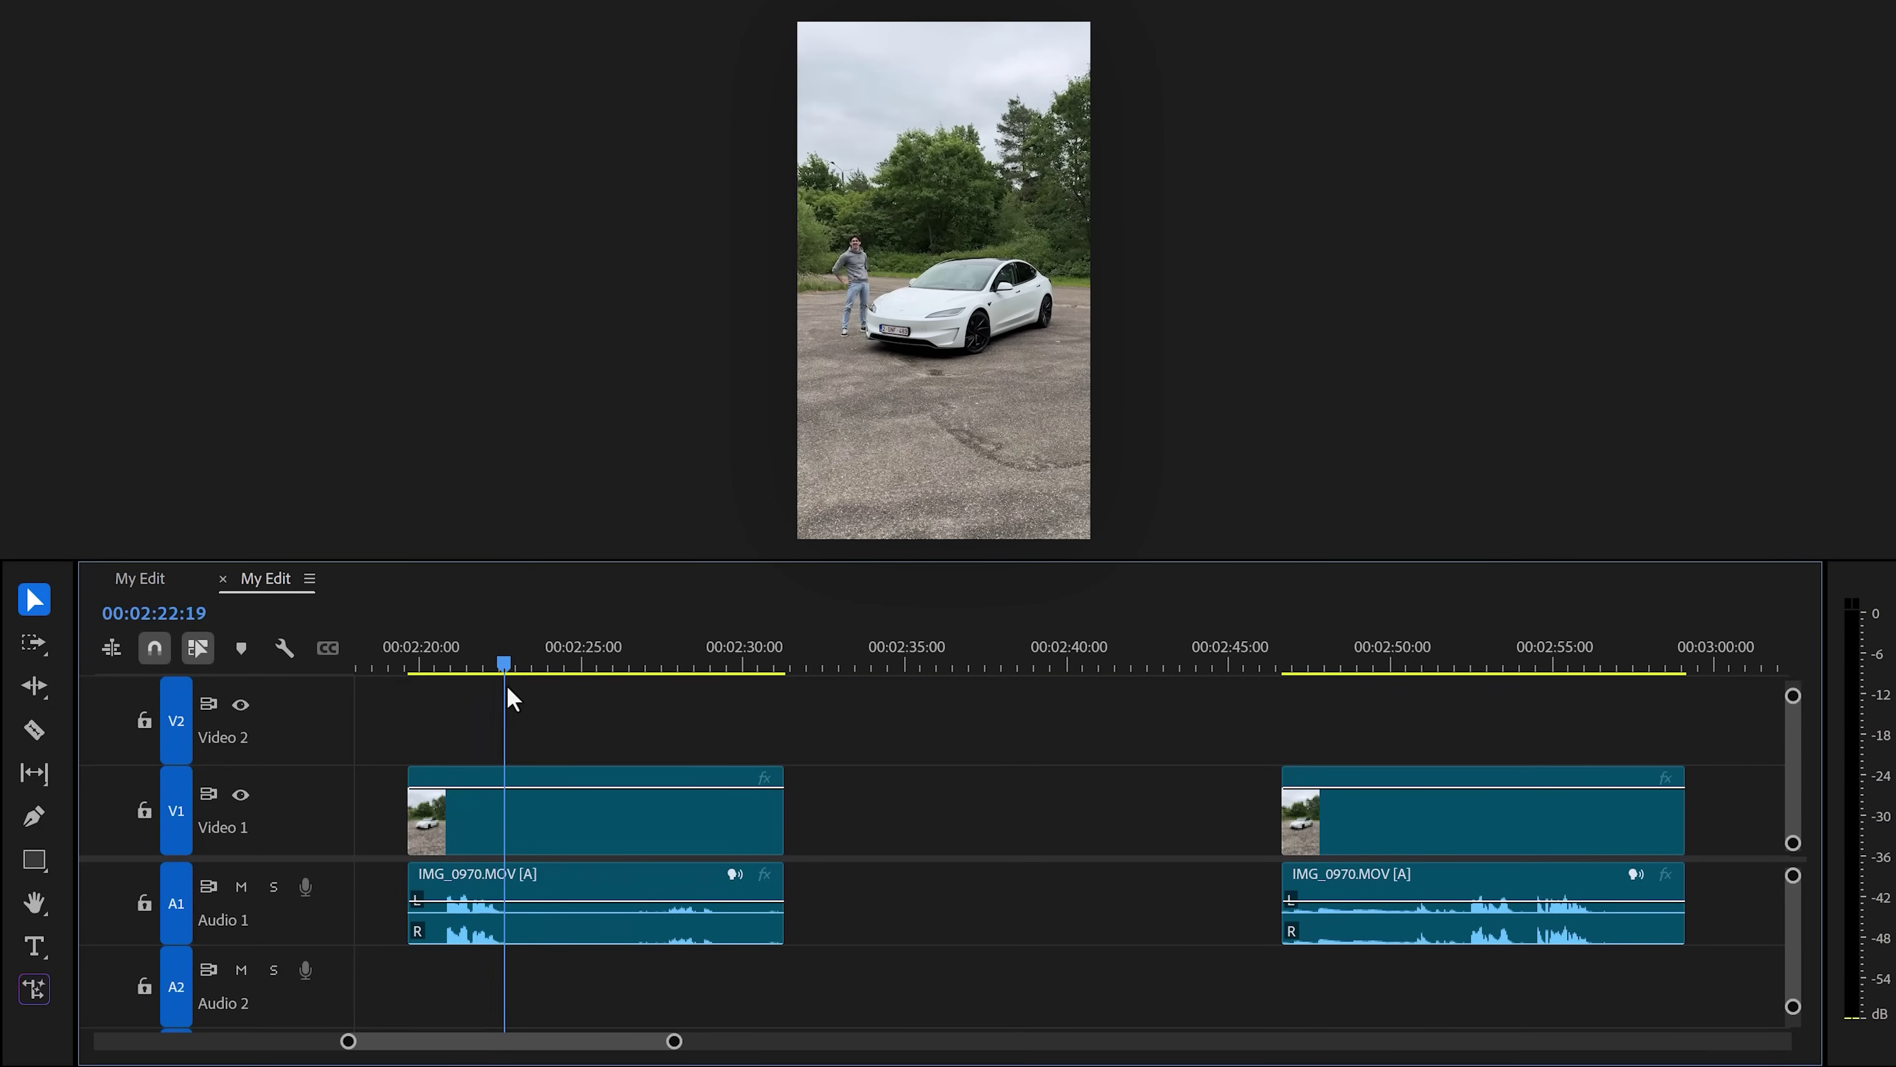
{"action": "left_click_drag", "start_coordinate": [1454, 939], "coordinate": [981, 1023]}
{"action": "left_click_drag", "start_coordinate": [979, 756], "coordinate": [687, 724]}
{"action": "left_click_drag", "start_coordinate": [401, 730], "coordinate": [461, 723]}
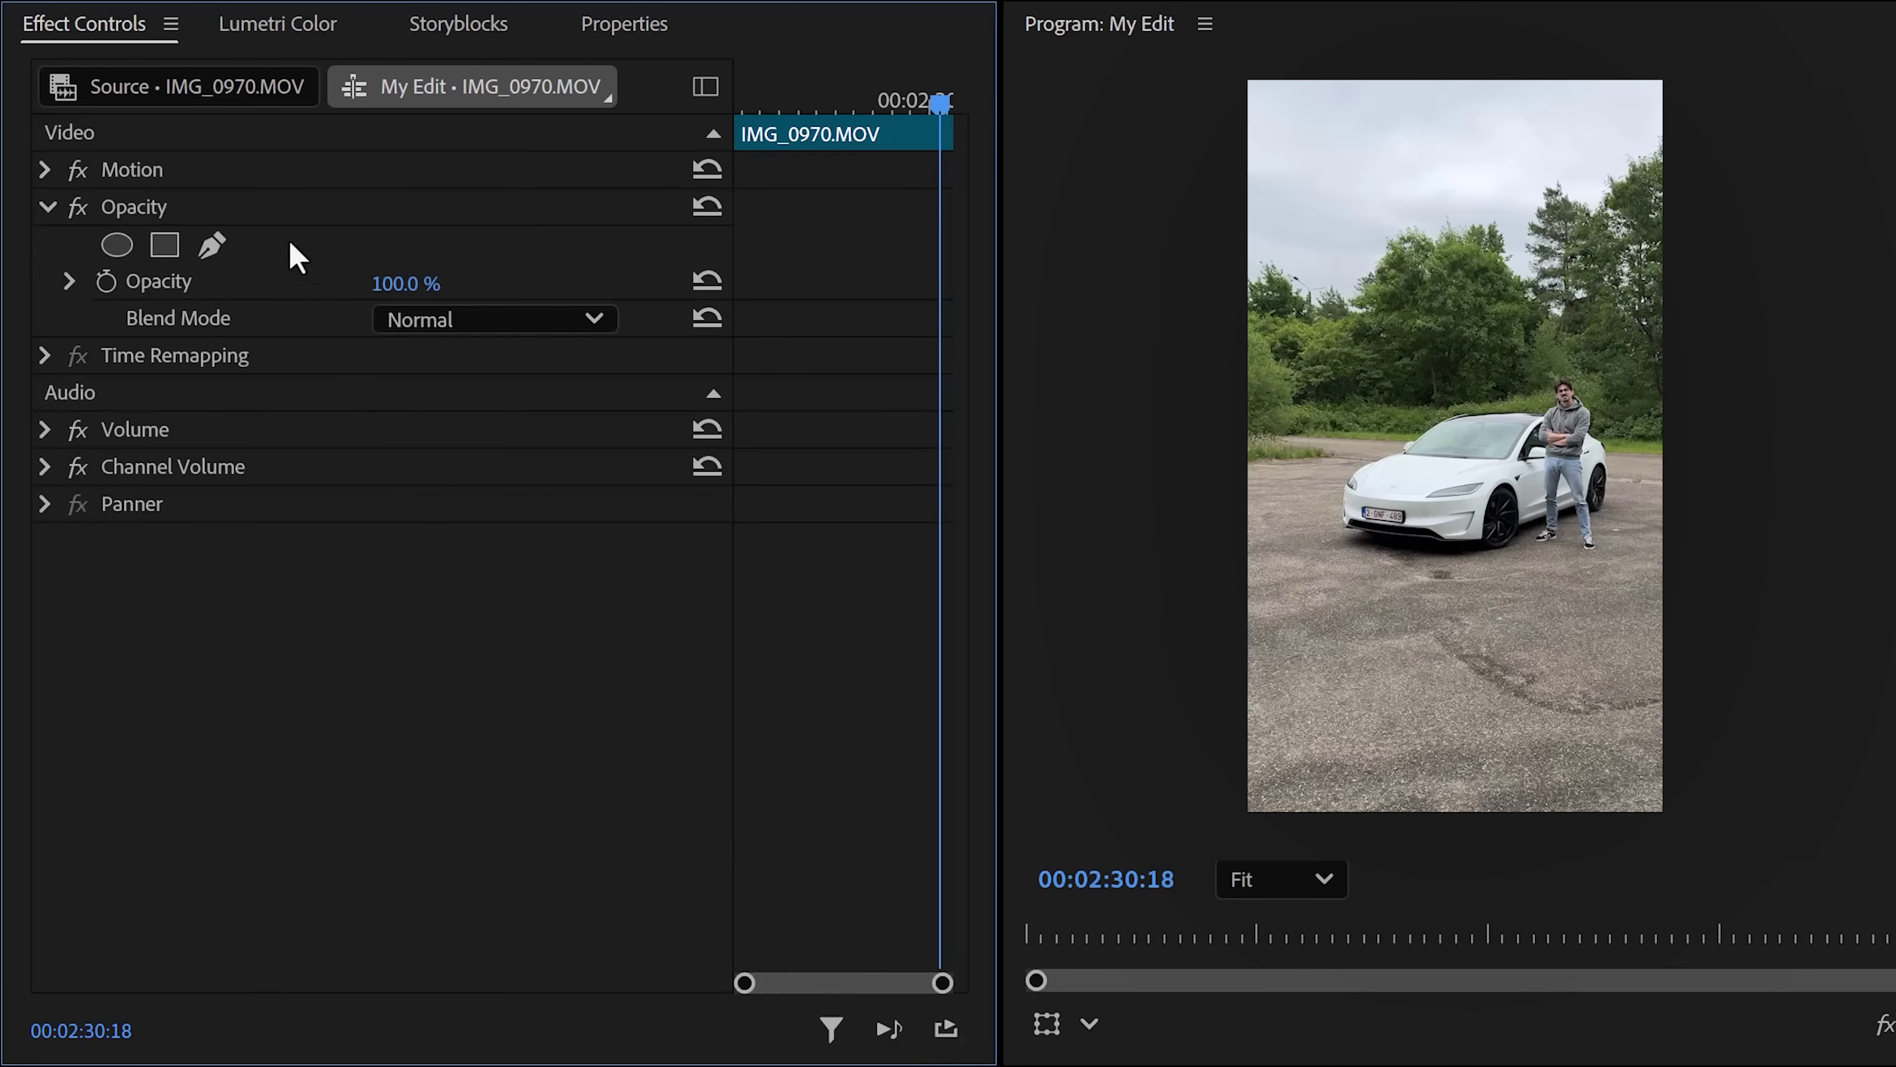
Draw a free-form Opacity pen mask around the person on the Video 2 clip.
{"action": "left_click", "coordinate": [212, 246]}
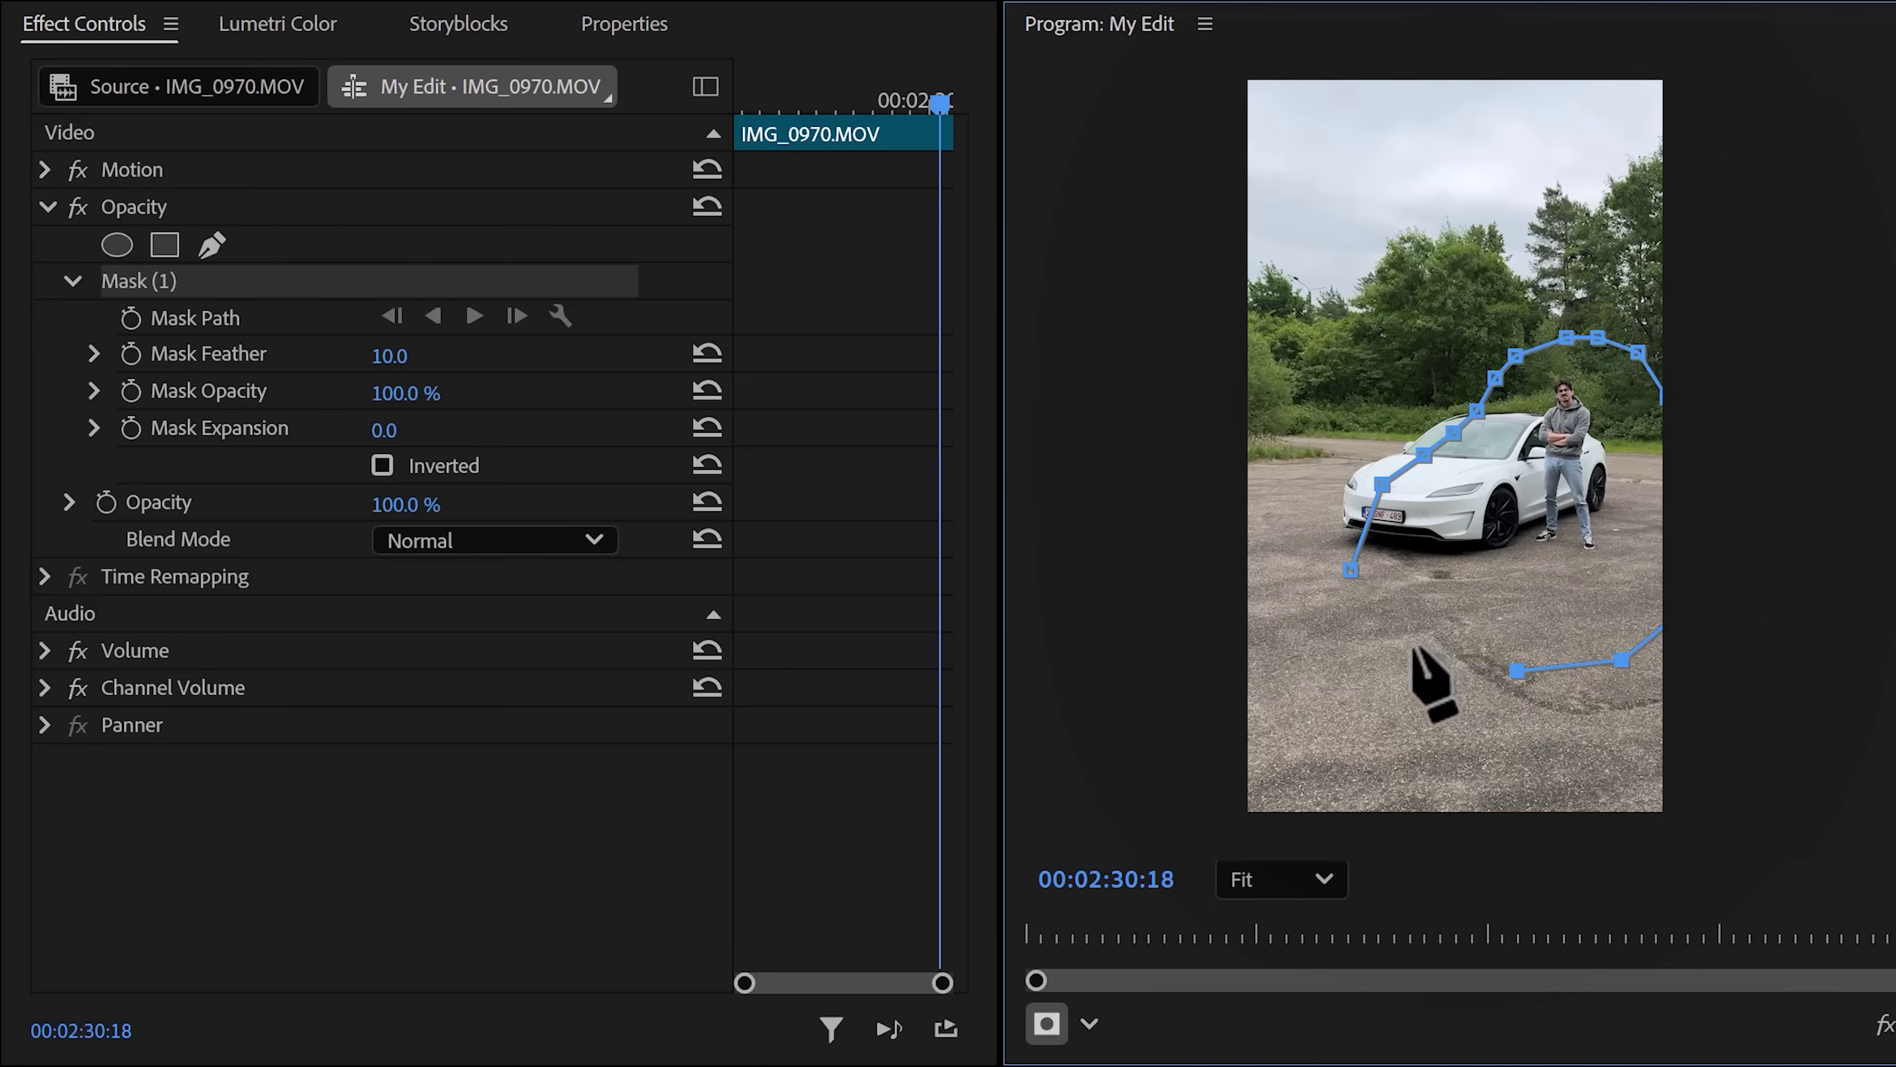
{"action": "left_click", "coordinate": [1347, 566]}
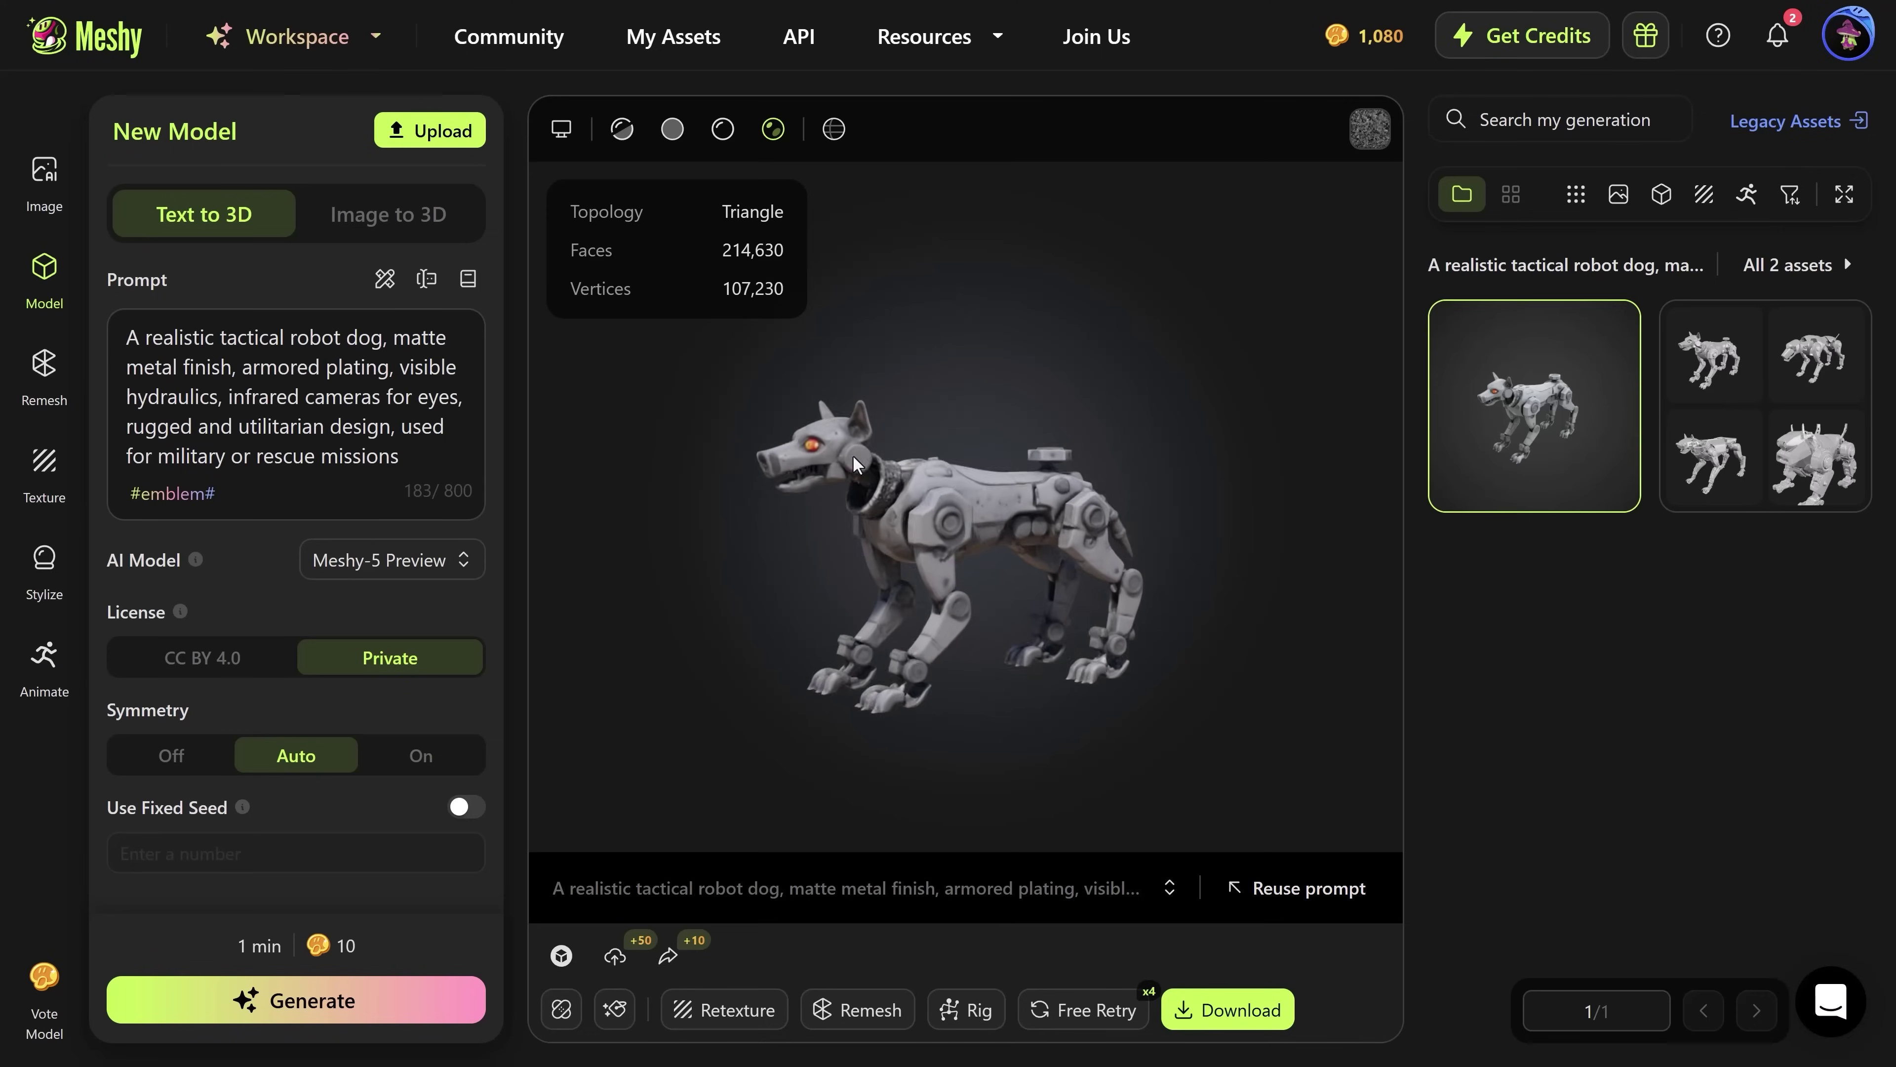
Rotate the robot dog model to inspect it, then scroll through Community's Trending models.
{"action": "left_click_drag", "start_coordinate": [852, 455], "coordinate": [1044, 551]}
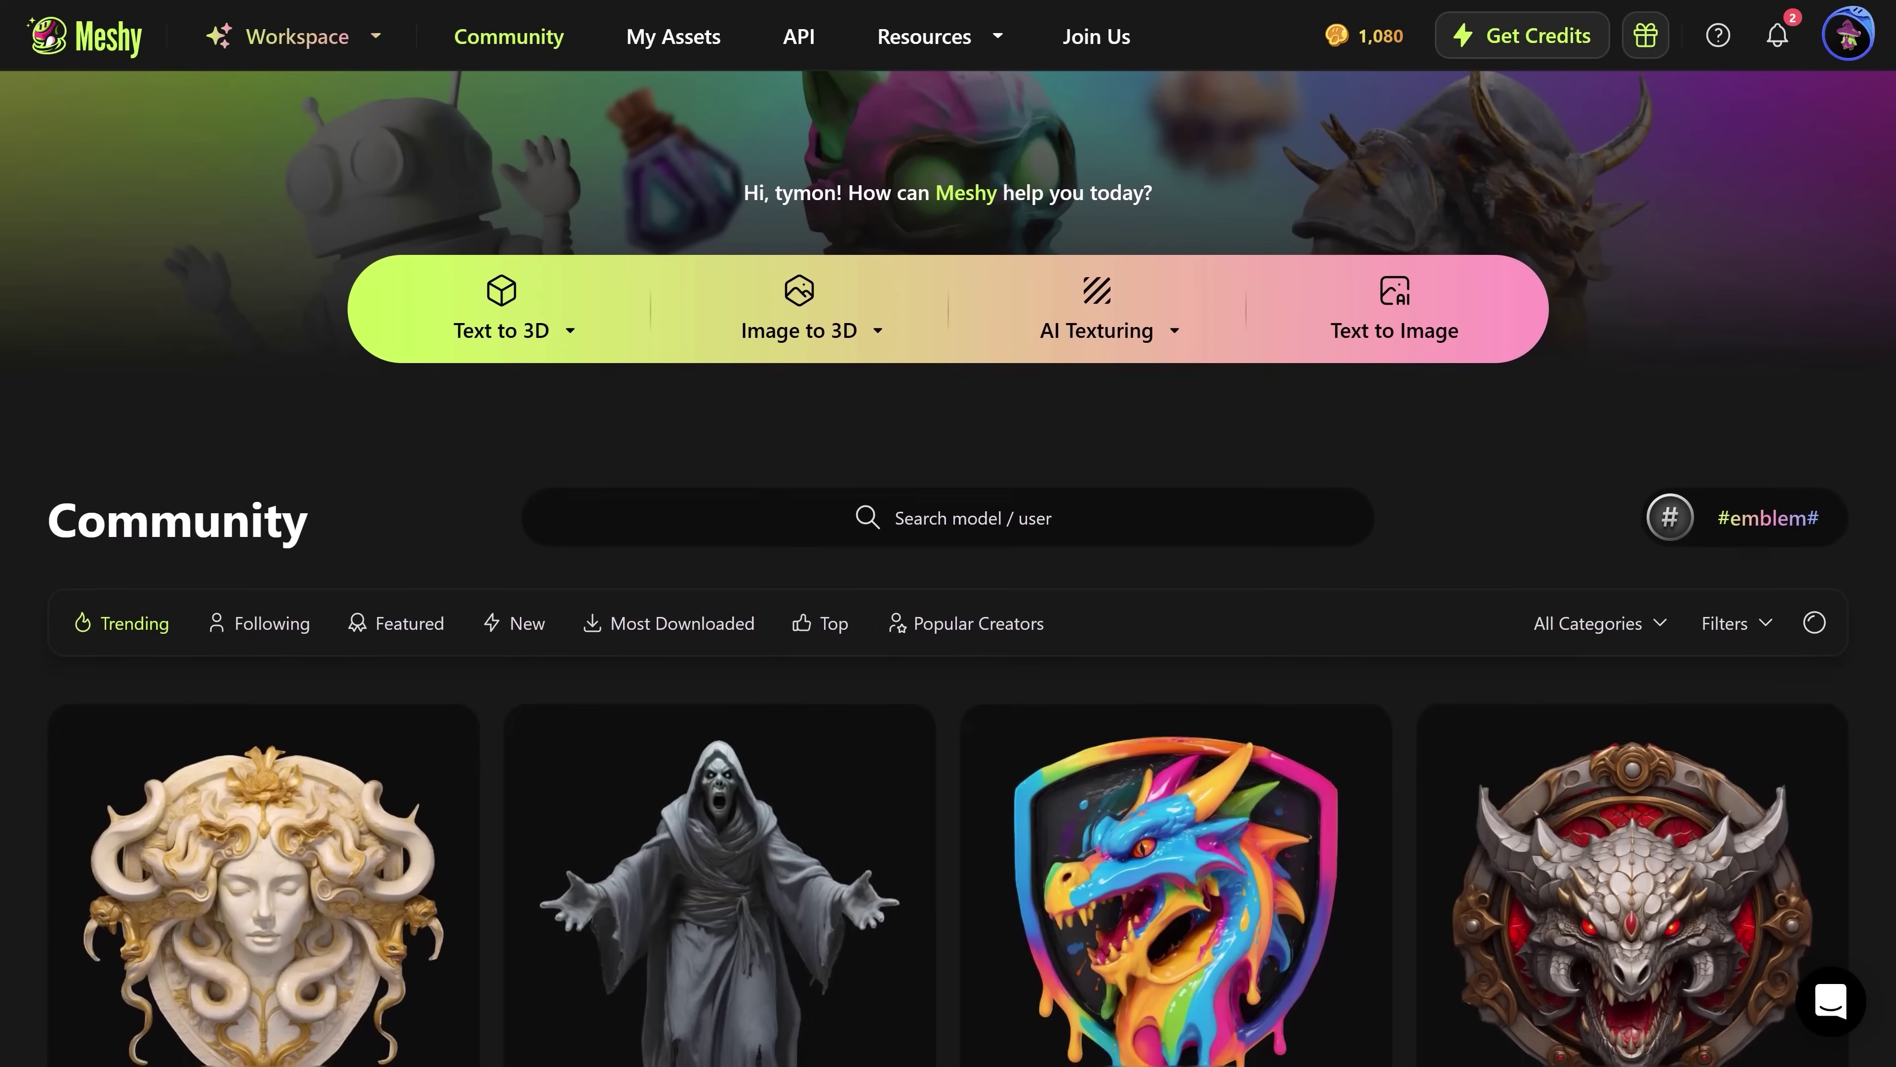
{"action": "scroll", "coordinate": [949, 568], "scroll_direction": "down", "scroll_amount": 3}
{"action": "scroll", "coordinate": [948, 568], "scroll_direction": "down", "scroll_amount": 3}
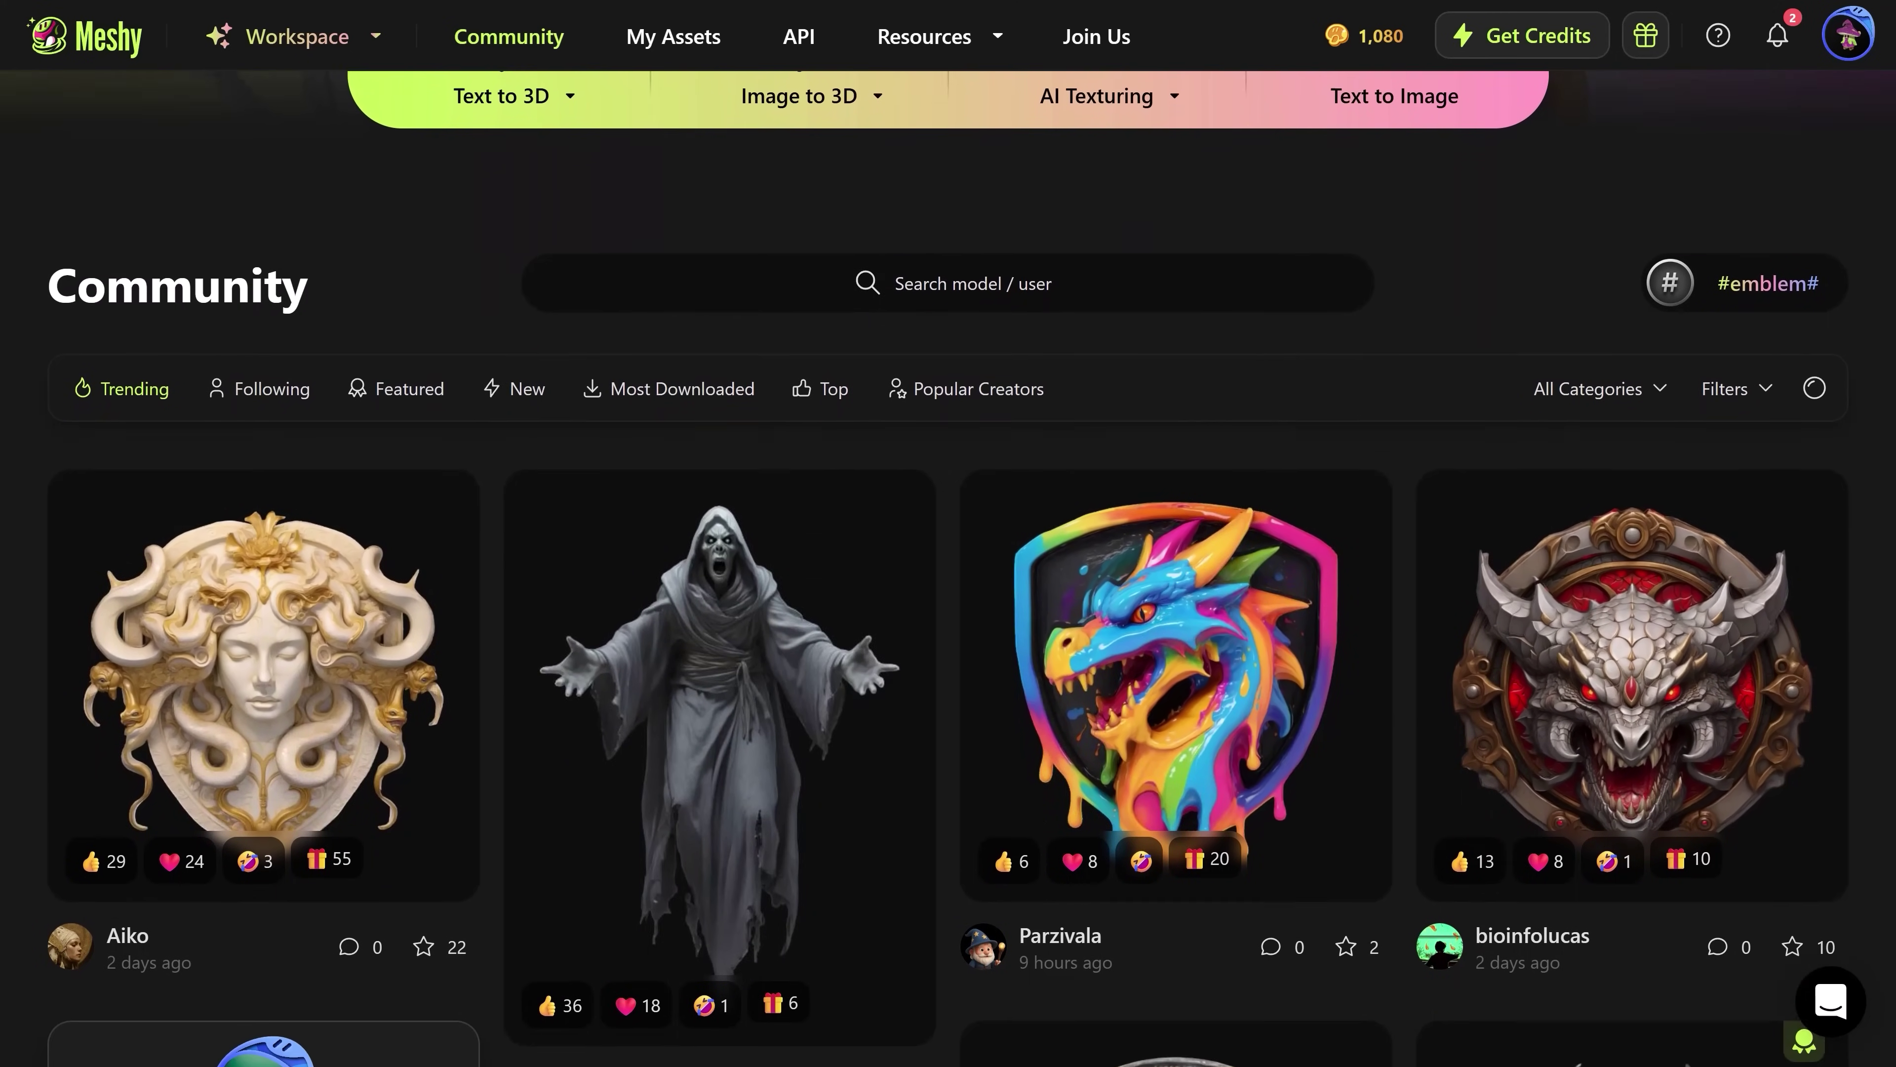
{"action": "scroll", "coordinate": [948, 568], "scroll_direction": "down", "scroll_amount": 5}
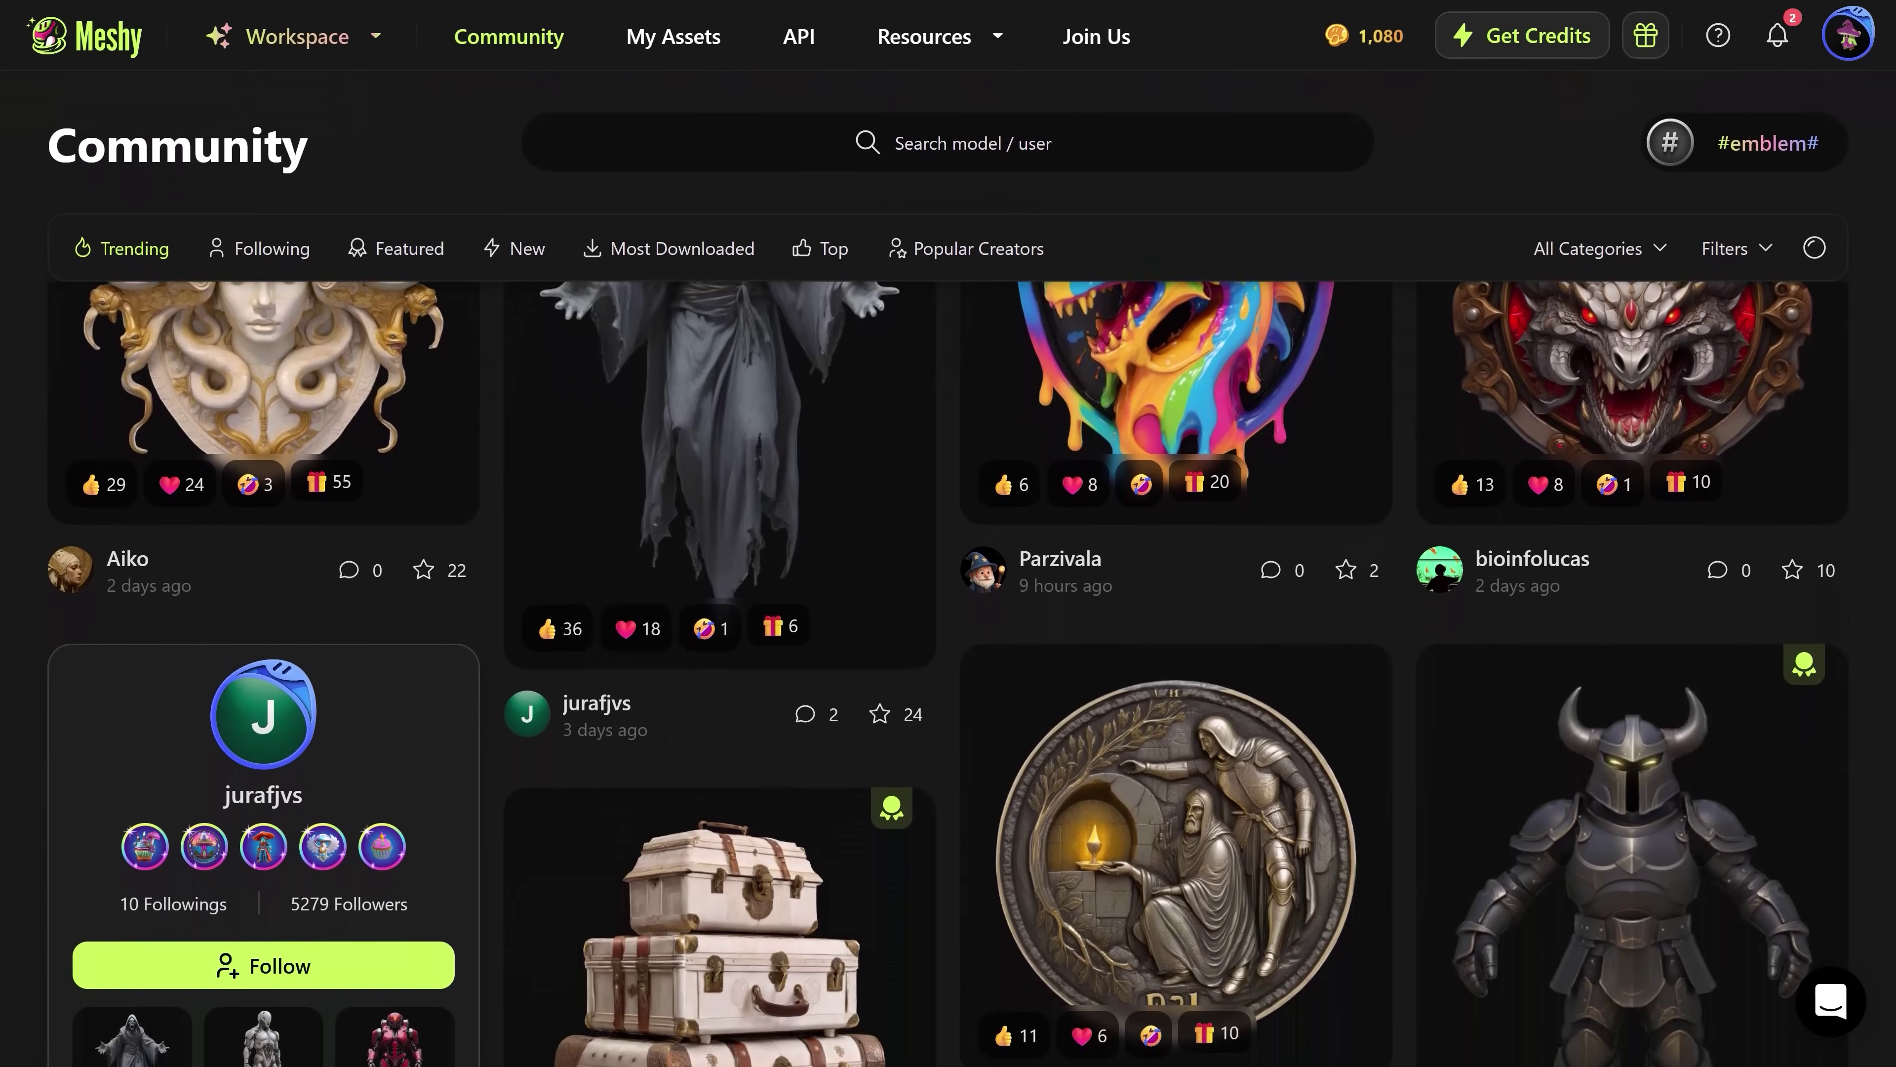